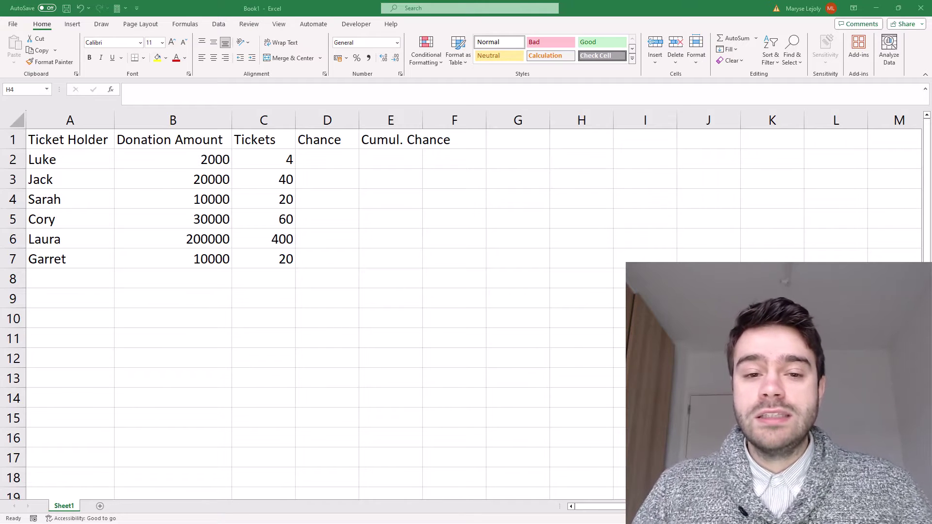
In D2, build a formula that divides the ticket count in C2 by the sum of C2:C7.
click(338, 161)
text(=)
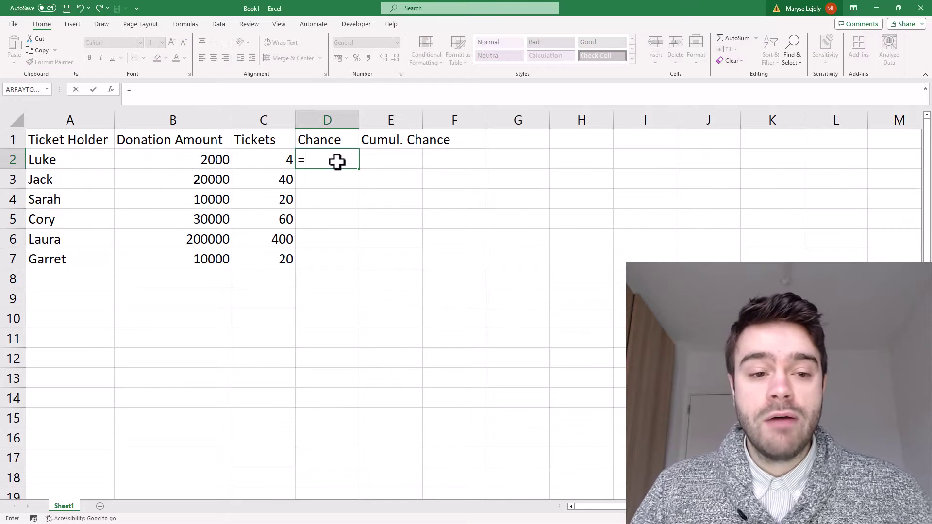
click(263, 160)
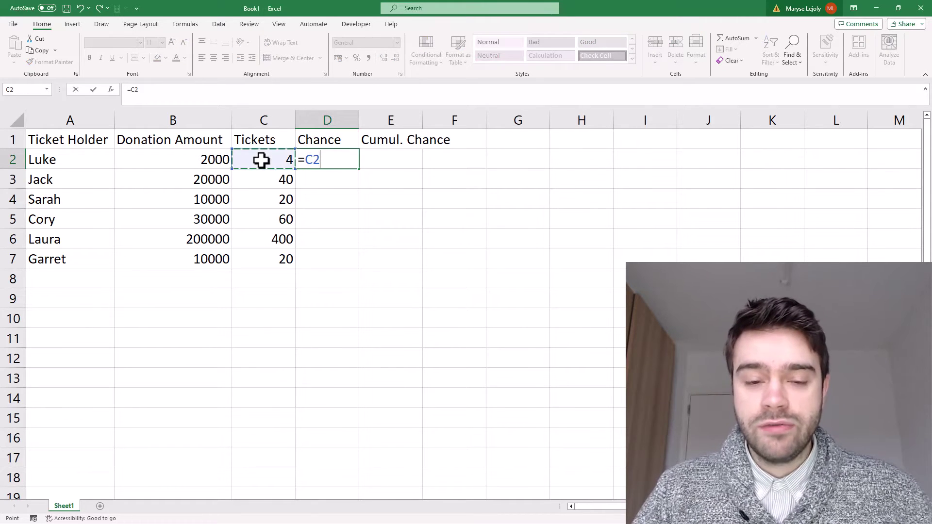
text(/)
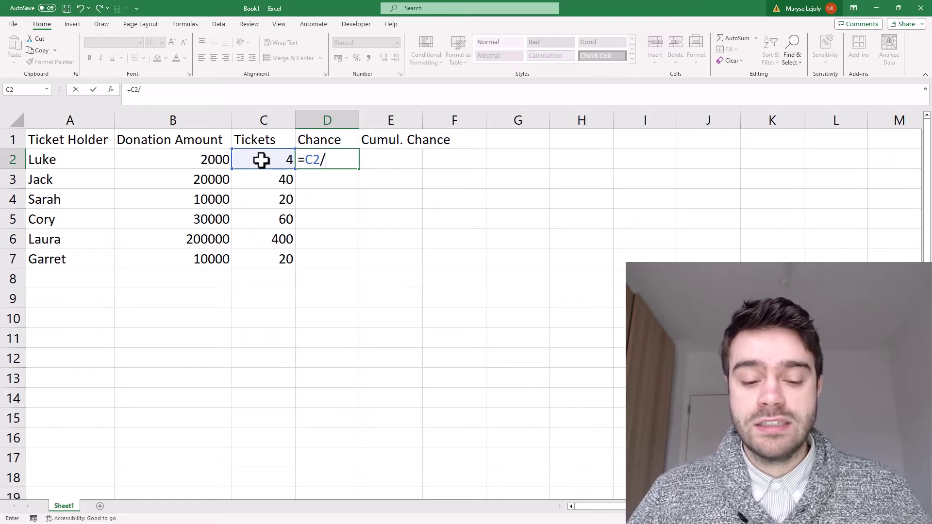
text(SUM()
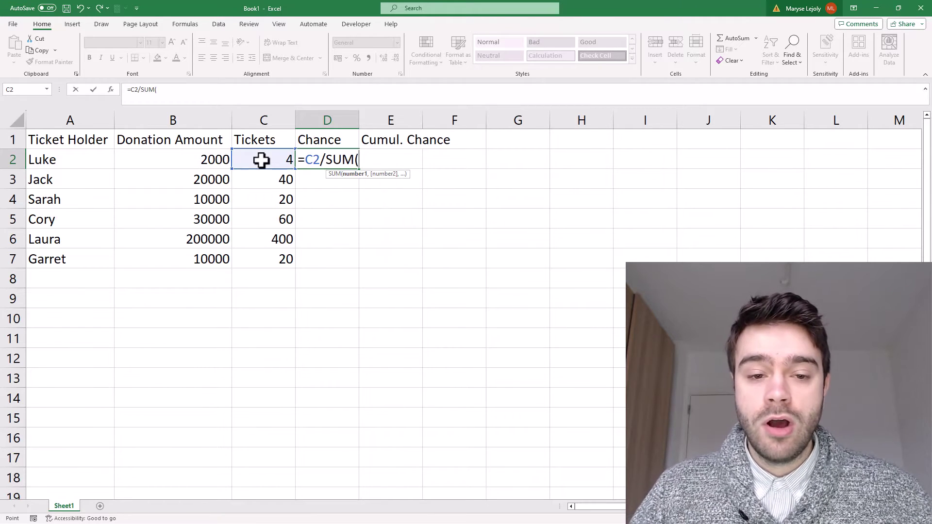
drag(262, 161, 271, 253)
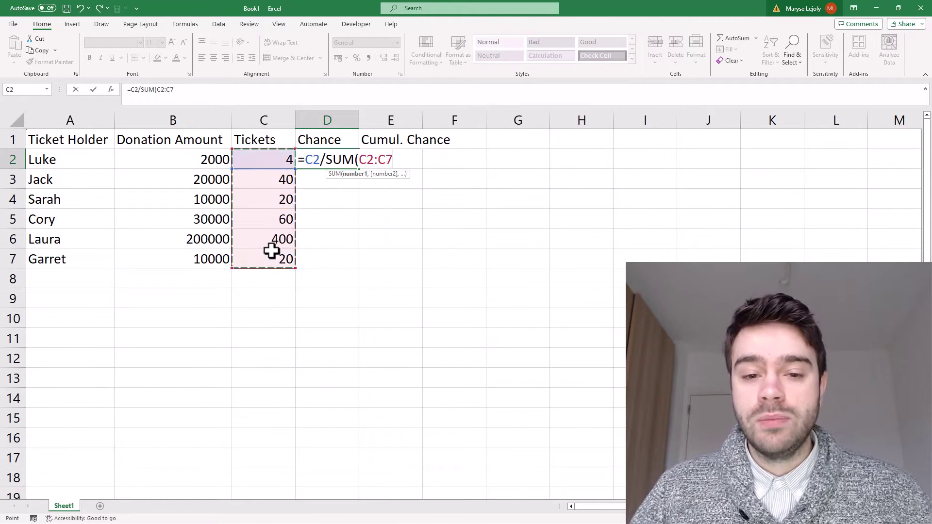
text())
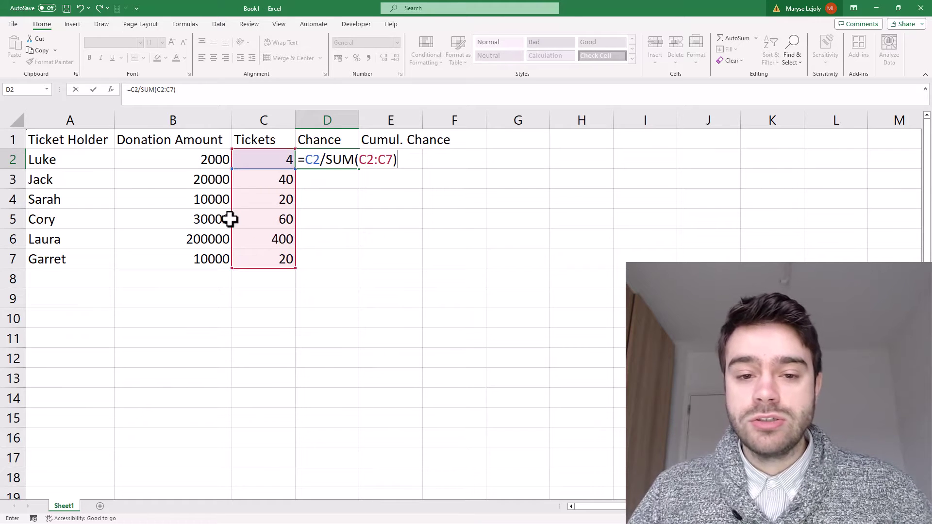
Make the summed range in the D2 formula absolute, as $C$2:$C$7, and commit the formula.
click(159, 89)
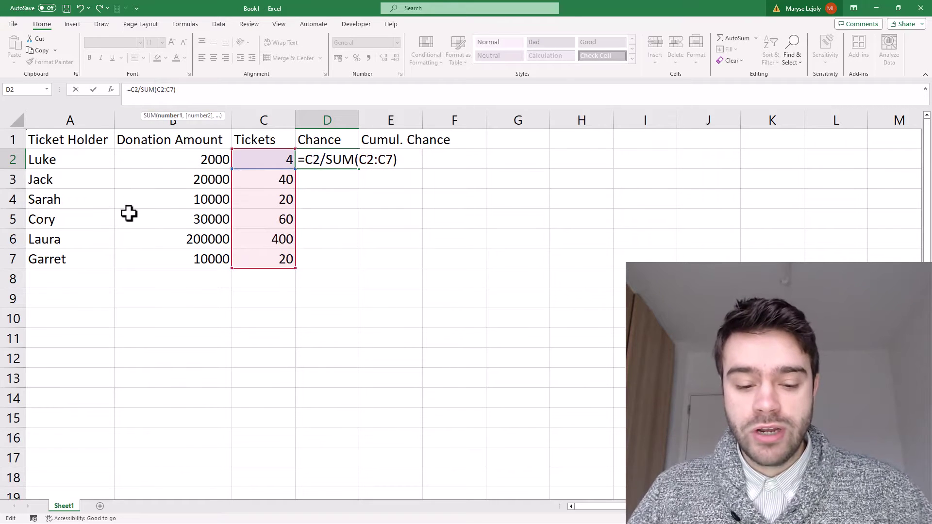
key(F4)
click(176, 90)
key(F4)
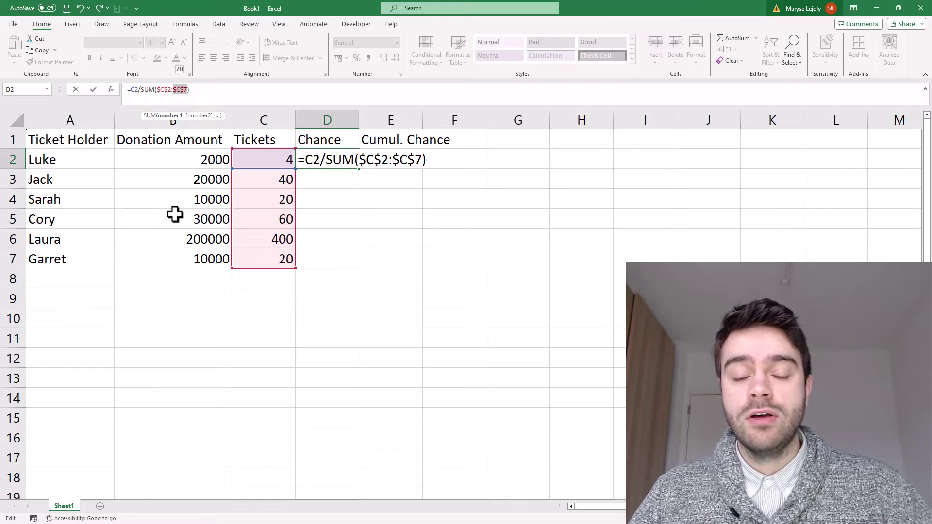
key(Return)
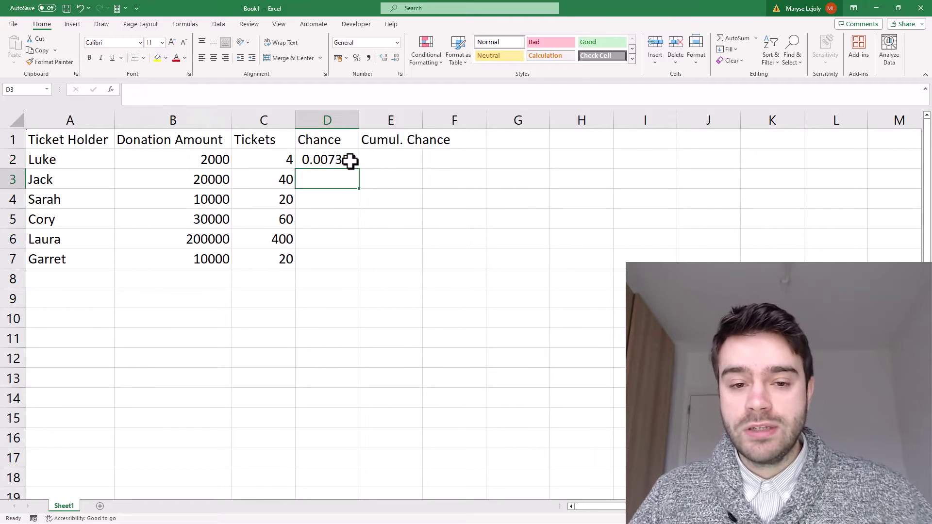
Fill the chance formula from D2 down to D7 and check the row with 400 tickets.
click(352, 160)
double_click(360, 169)
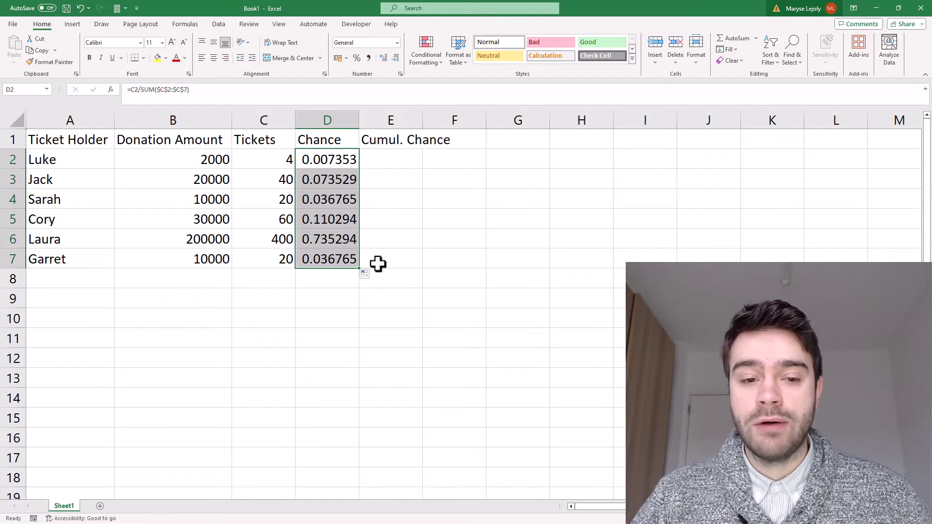
click(253, 241)
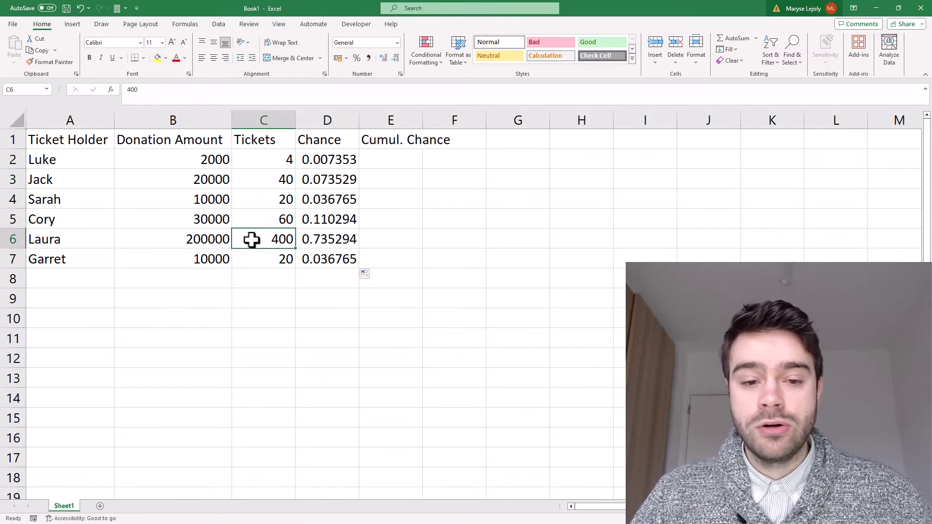
click(335, 243)
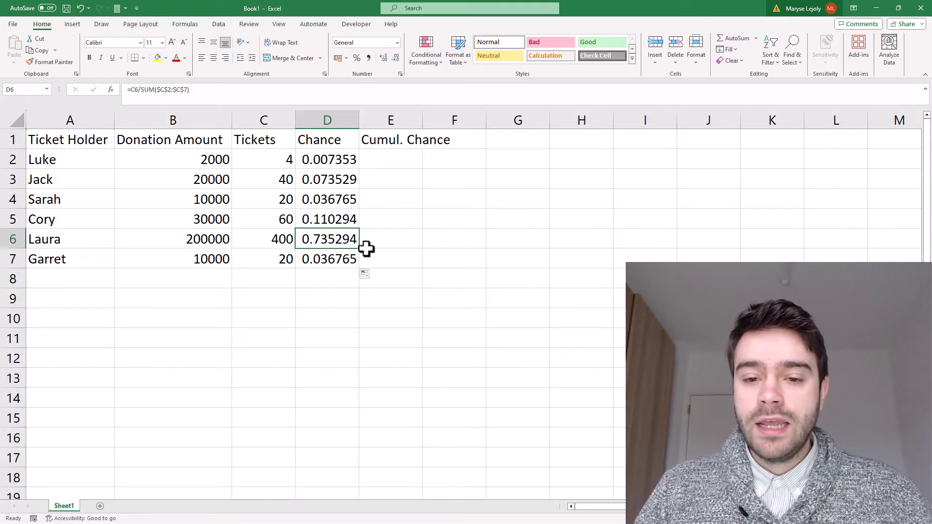
Enter the formula =RAND() in cell G5.
click(494, 220)
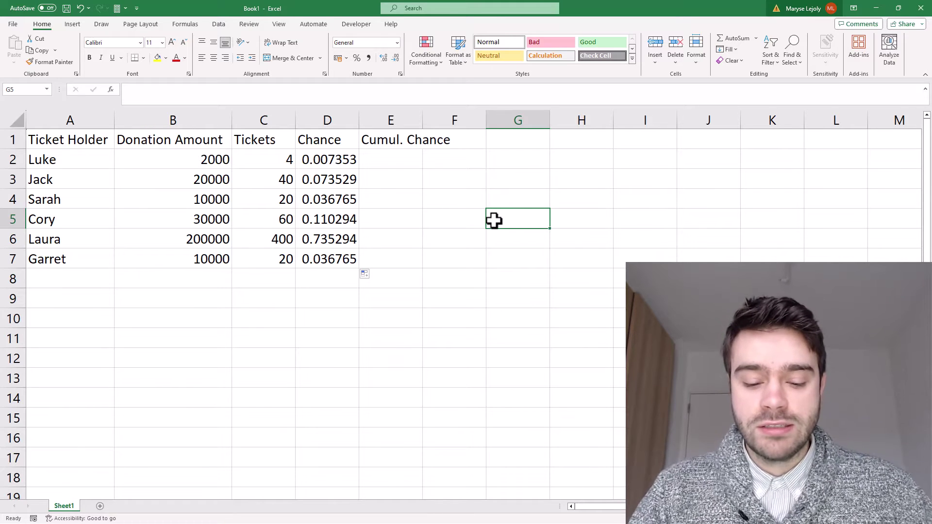
text(=RZ)
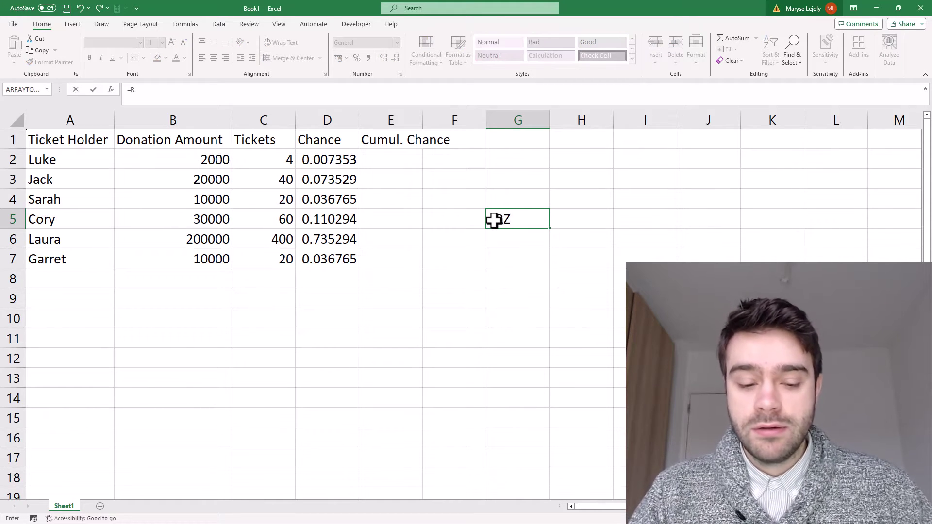
key(BackSpace)
text(AND())
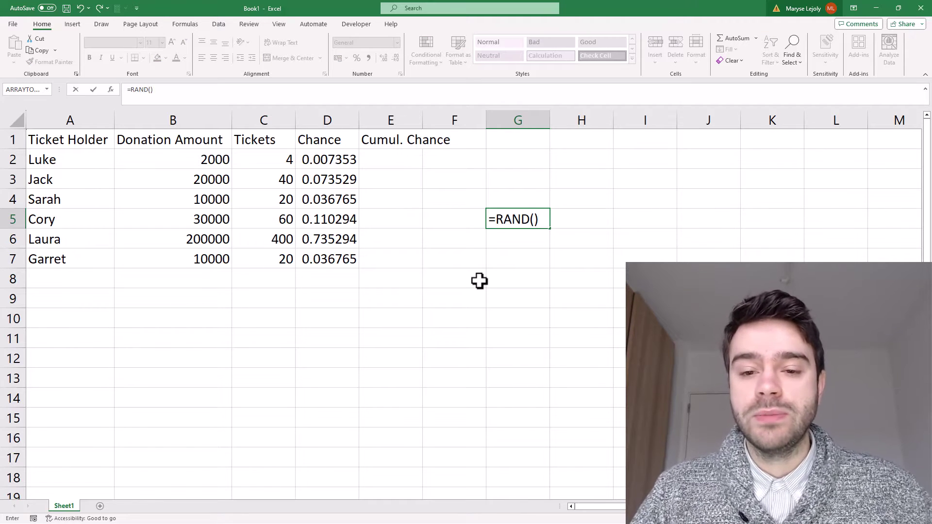
key(Return)
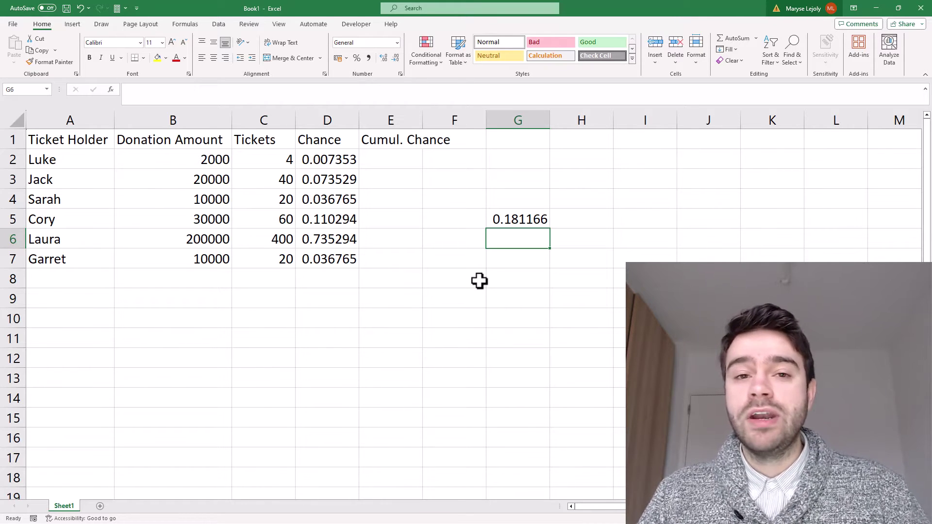
Re-enter the RAND formula in G5 unchanged to generate a new random number.
click(509, 219)
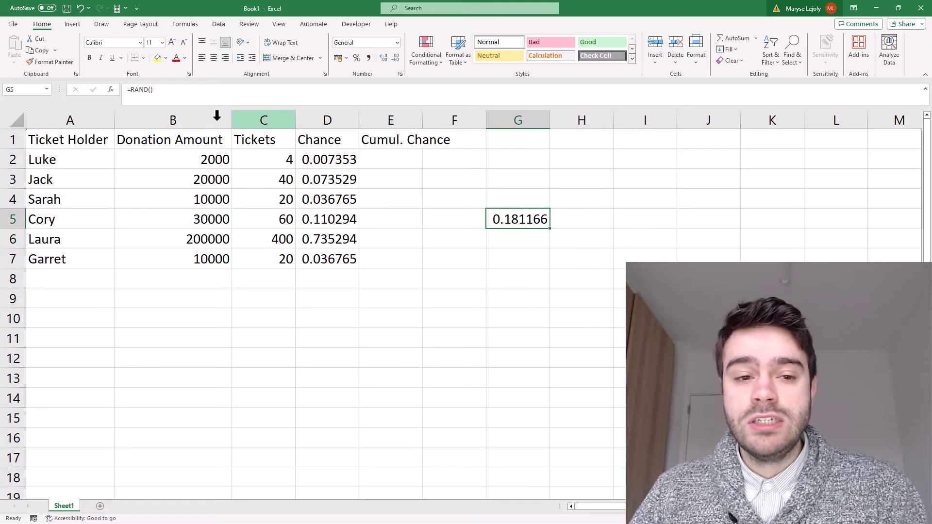
click(214, 97)
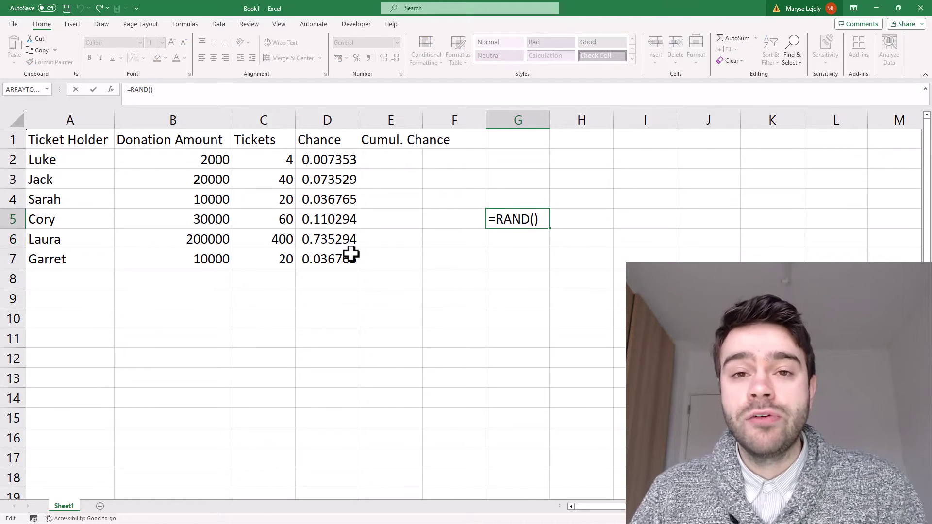
key(Return)
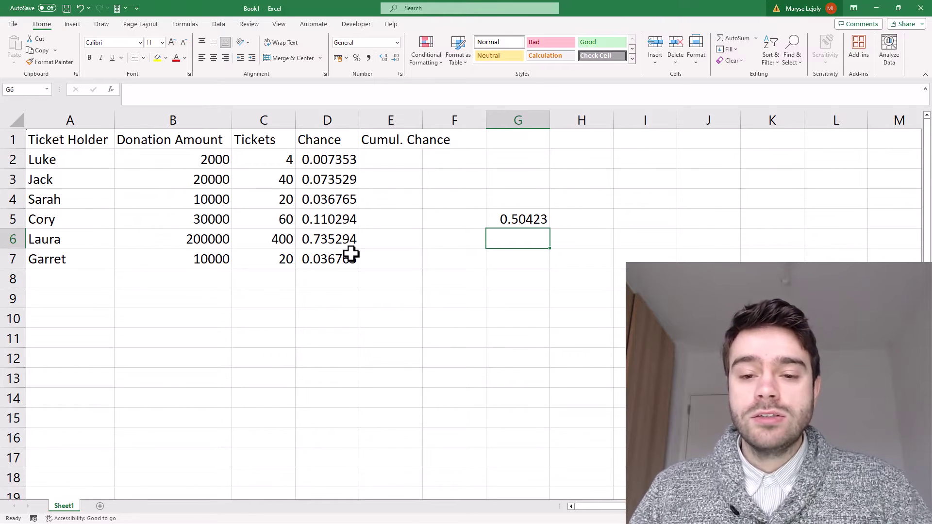
click(517, 220)
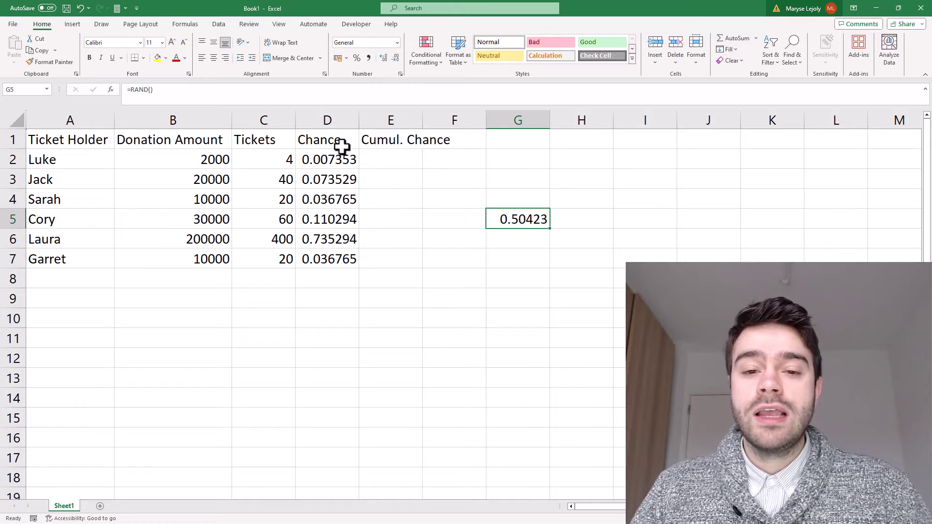
click(381, 164)
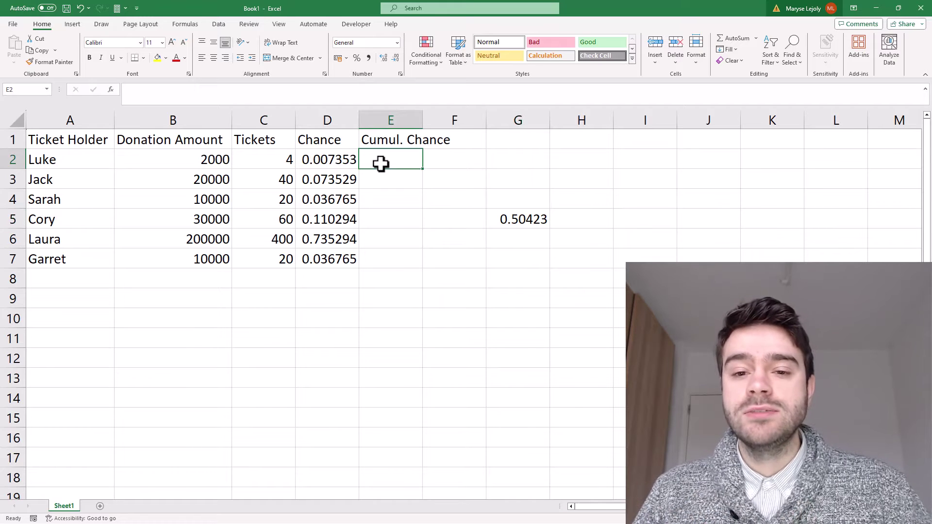
click(530, 225)
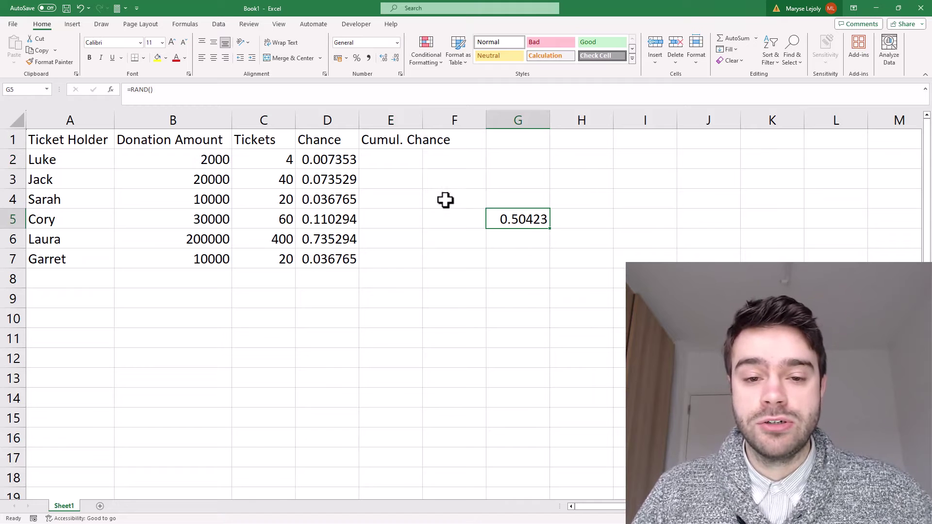
Start the Cumul. Chance column by entering =D2 in cell E2.
click(397, 160)
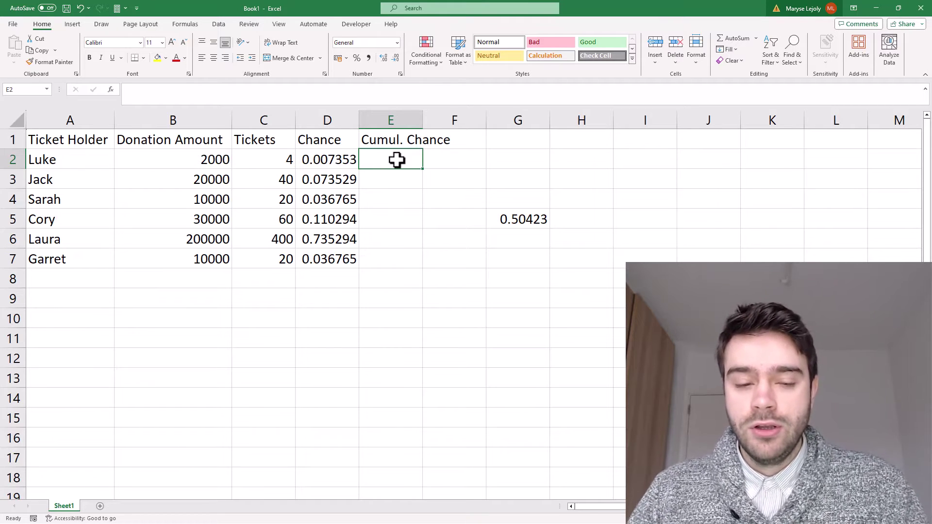
text(=)
click(335, 160)
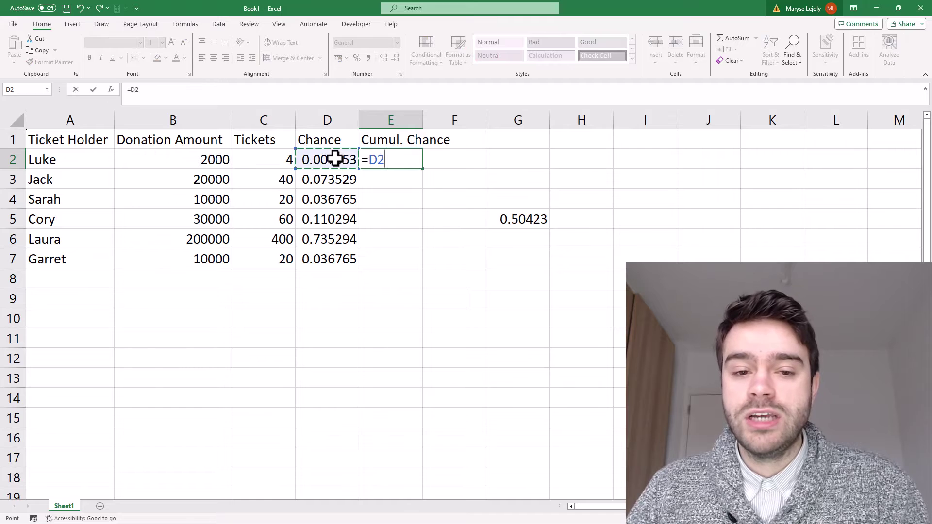
key(Return)
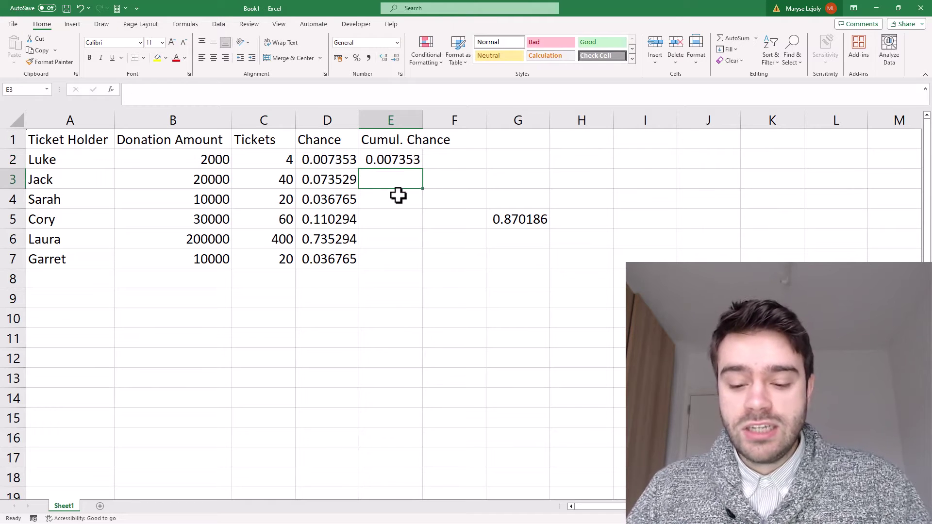
Enter the running-total formula =D3+E2 in cell E3.
text(=)
click(351, 185)
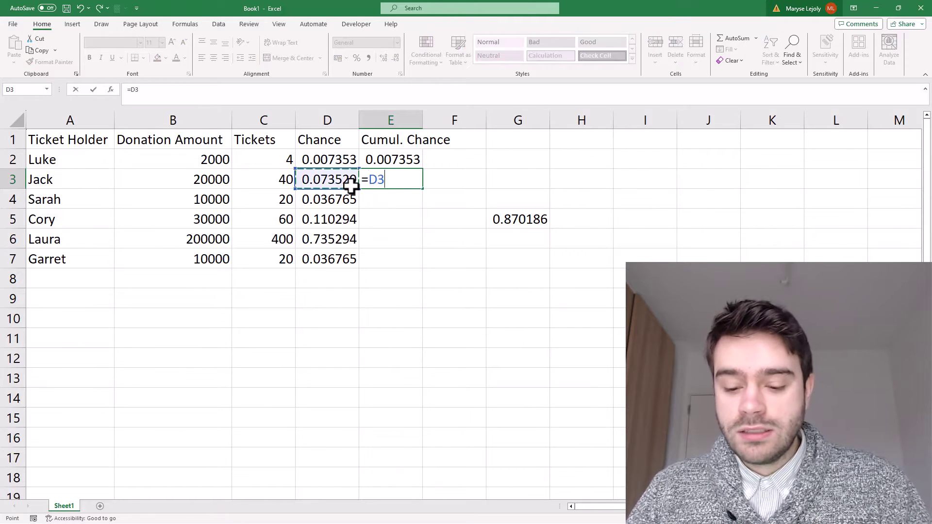
text(+)
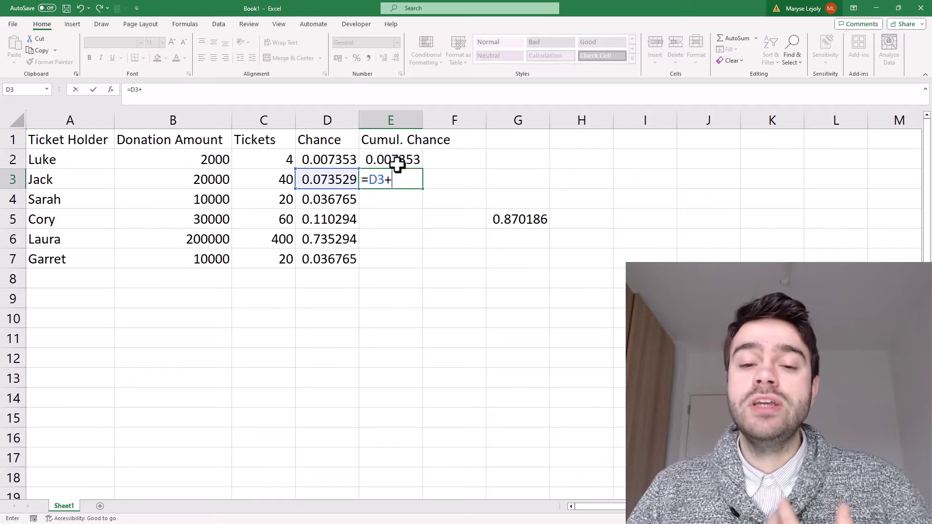
click(401, 160)
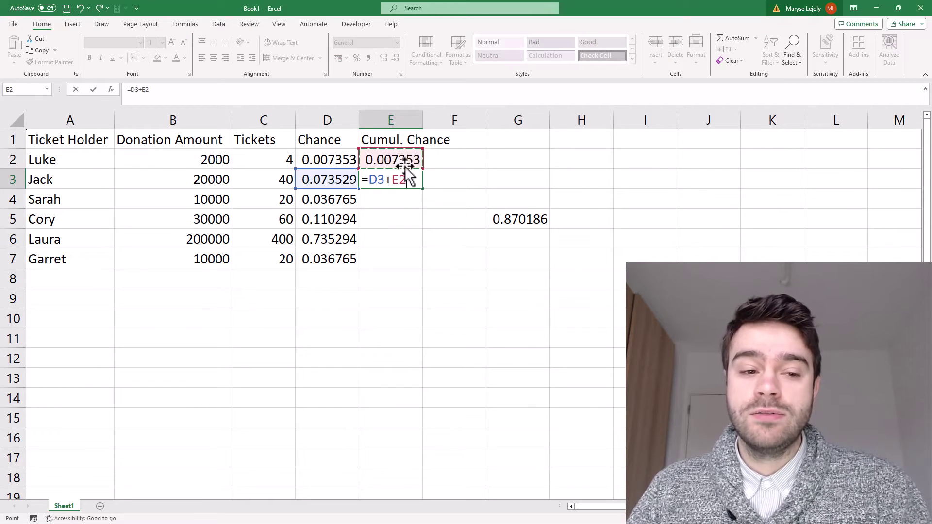
key(Return)
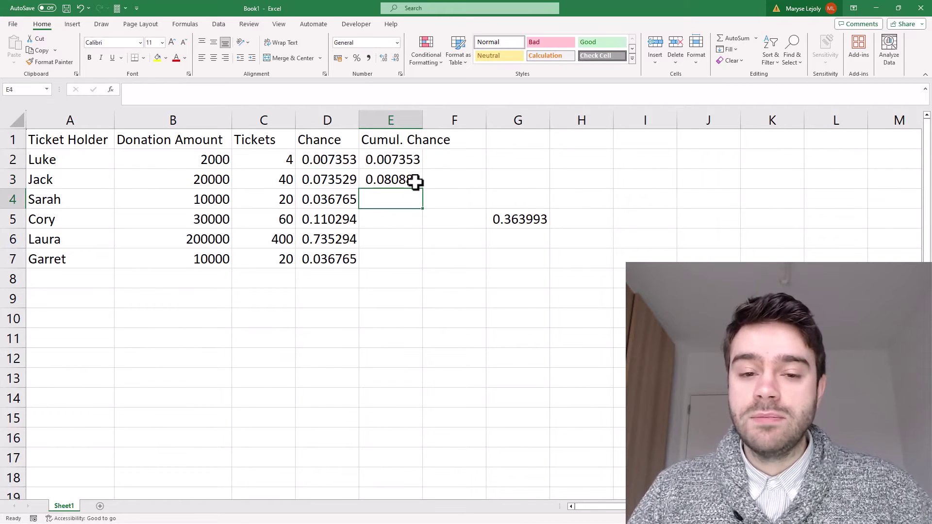
Fill the cumulative chance formula from E3 down to E7 and check the last cell.
click(415, 181)
drag(423, 191, 447, 262)
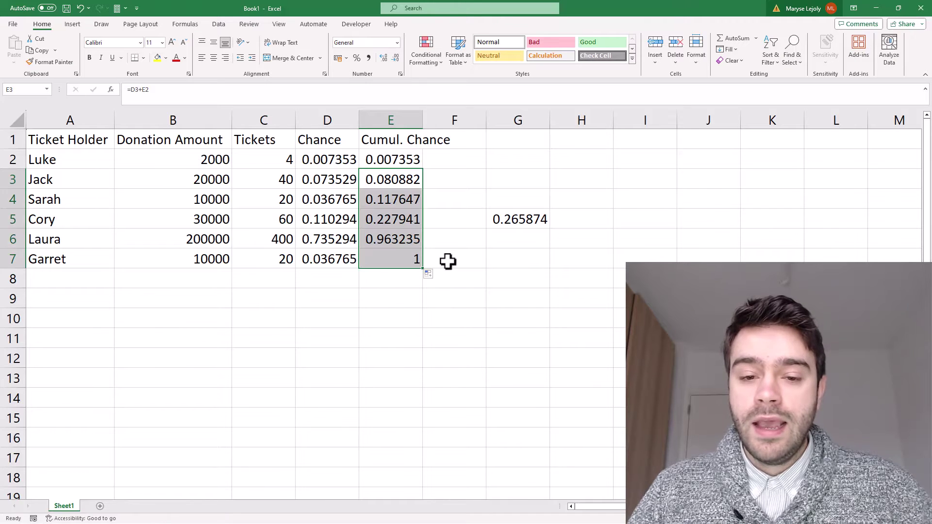
click(449, 260)
click(412, 262)
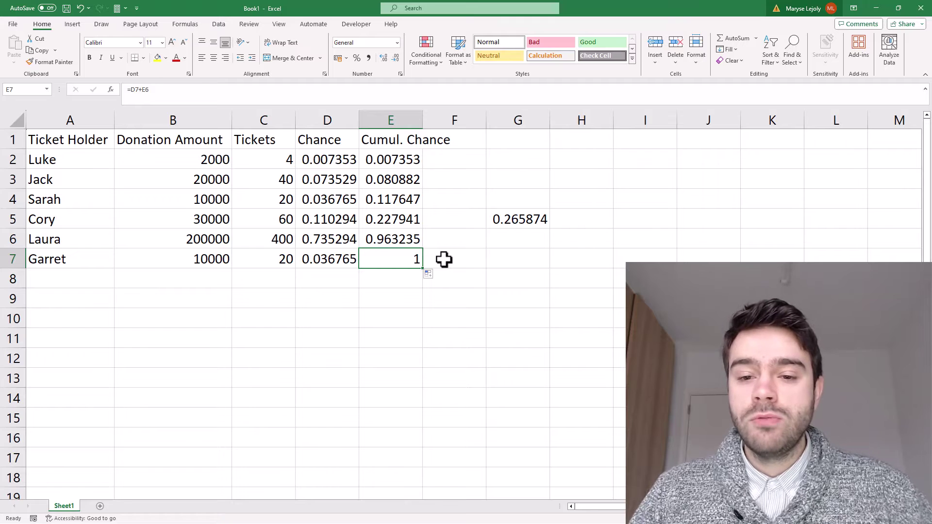
Move the RAND formula from G5 to G1, fill it far down column G, and return to G1.
click(540, 220)
drag(536, 227, 528, 144)
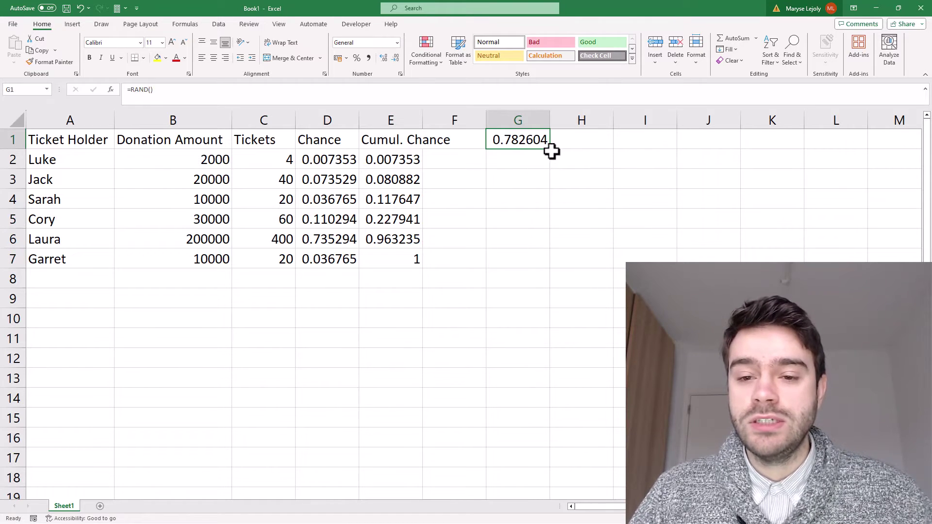
drag(550, 150, 523, 250)
click(522, 249)
key(ctrl+Up)
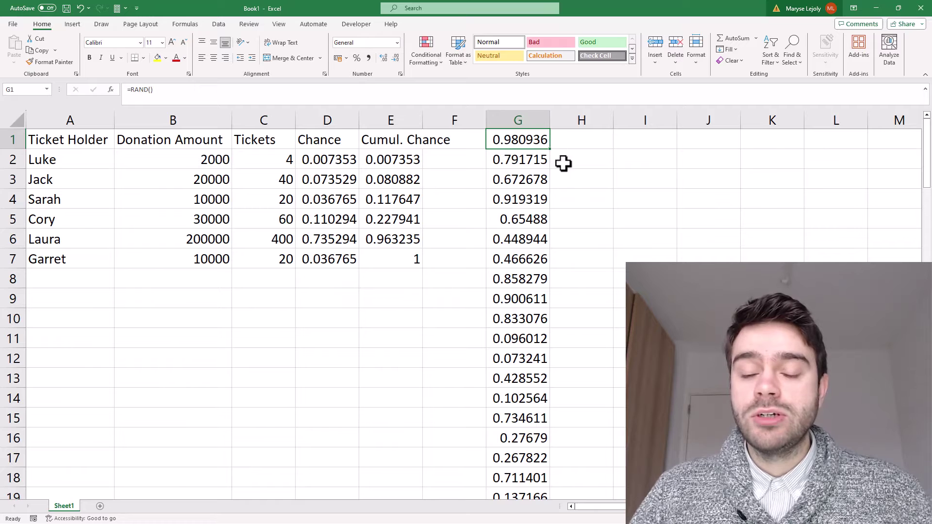
Start an XLOOKUP formula in H1 with lookup value G1, lookup array E2:E7 and return array A2:A7.
click(587, 146)
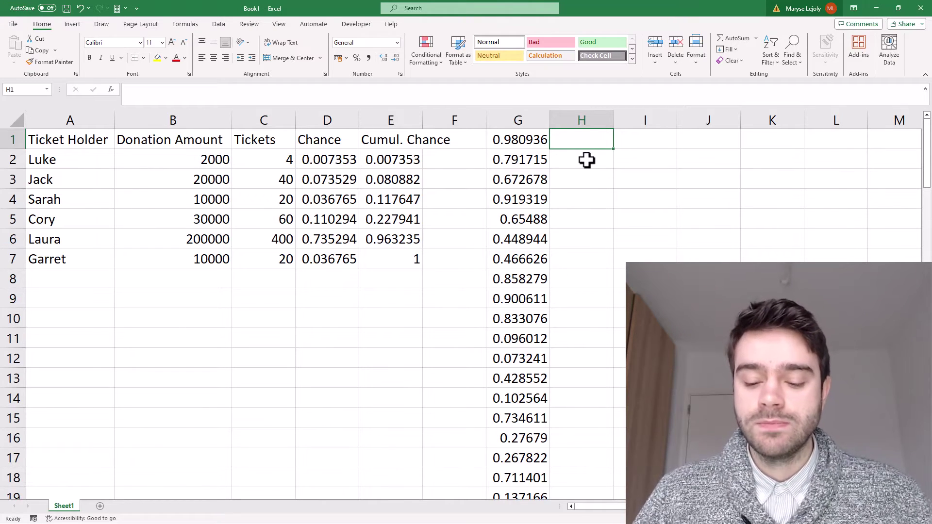
text(=XLO)
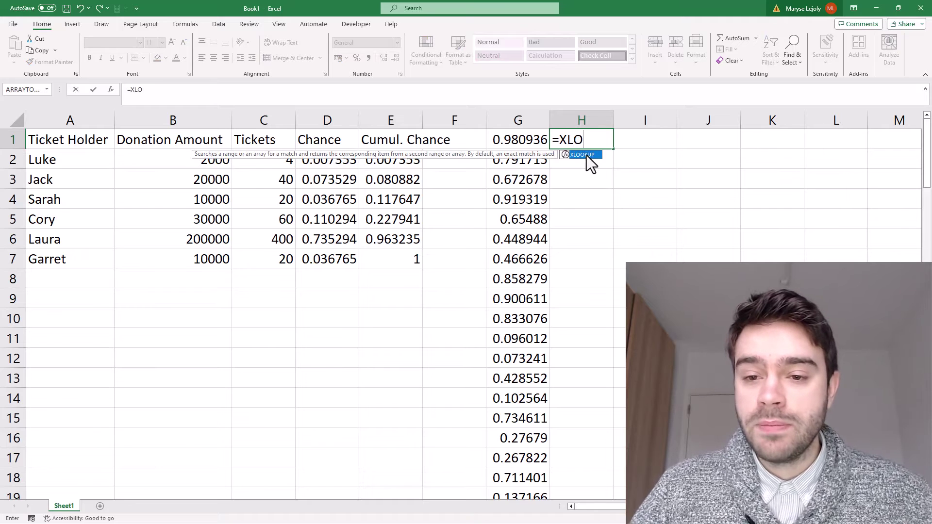
key(Tab)
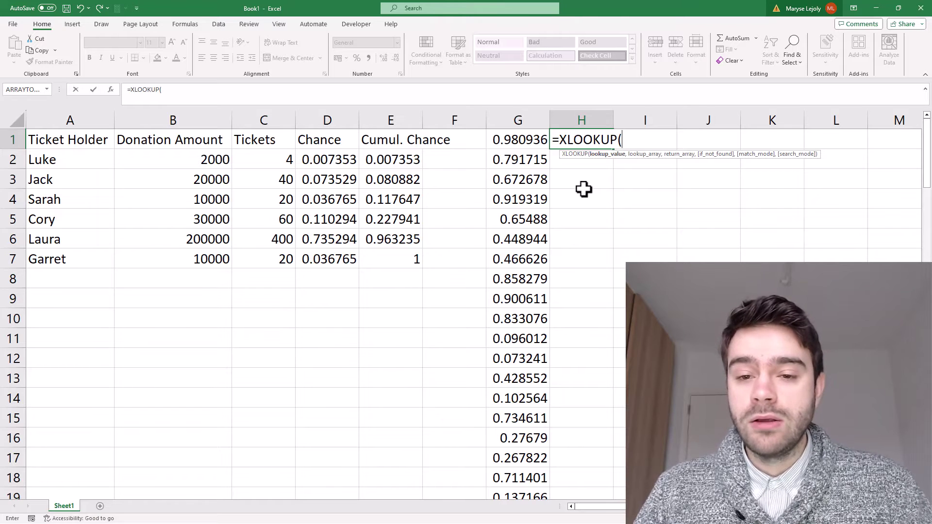
click(520, 137)
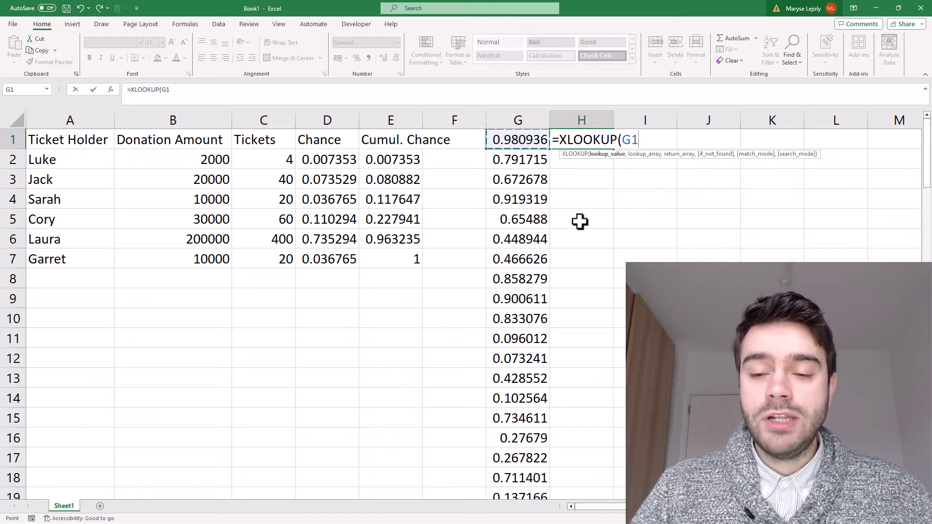
text(,)
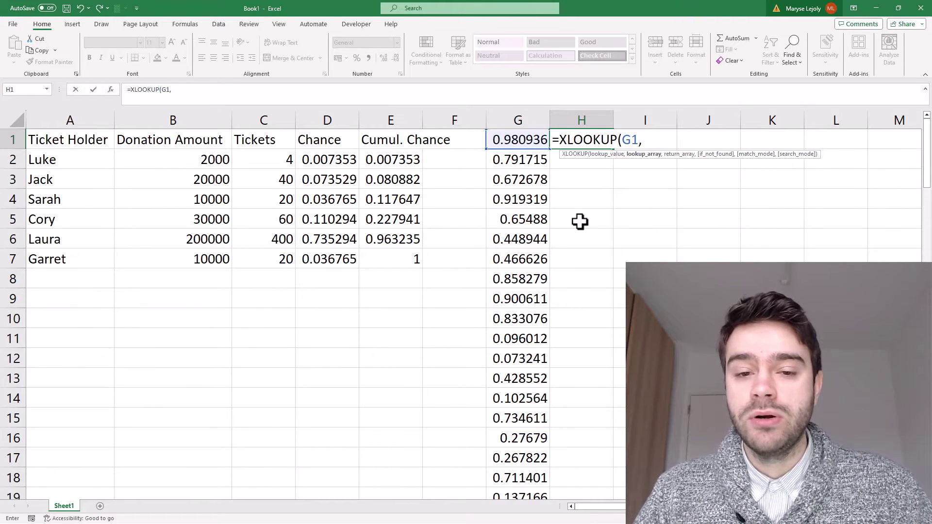
drag(412, 161, 408, 262)
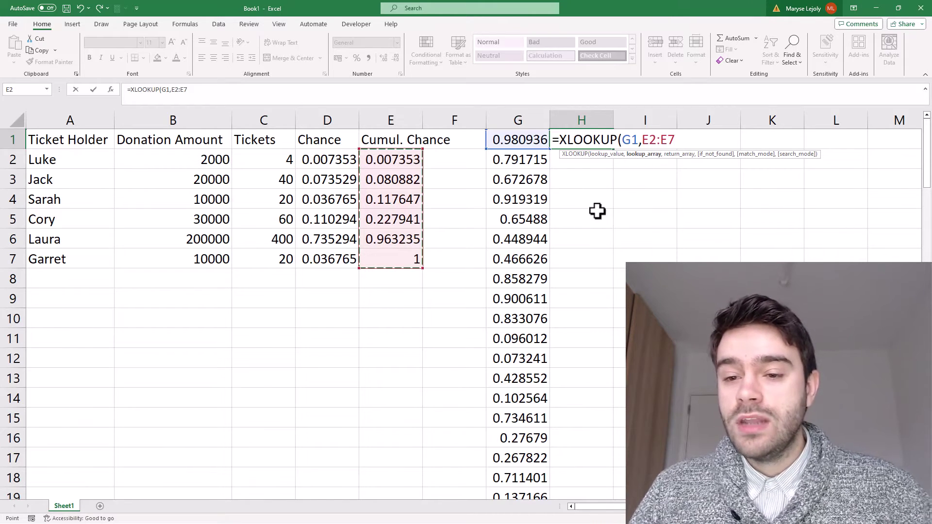
text(,)
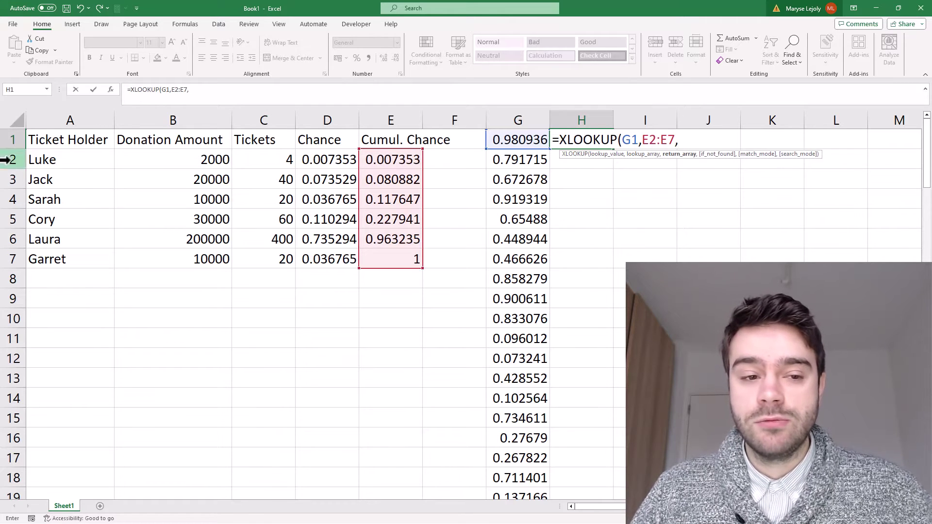
drag(68, 160, 74, 260)
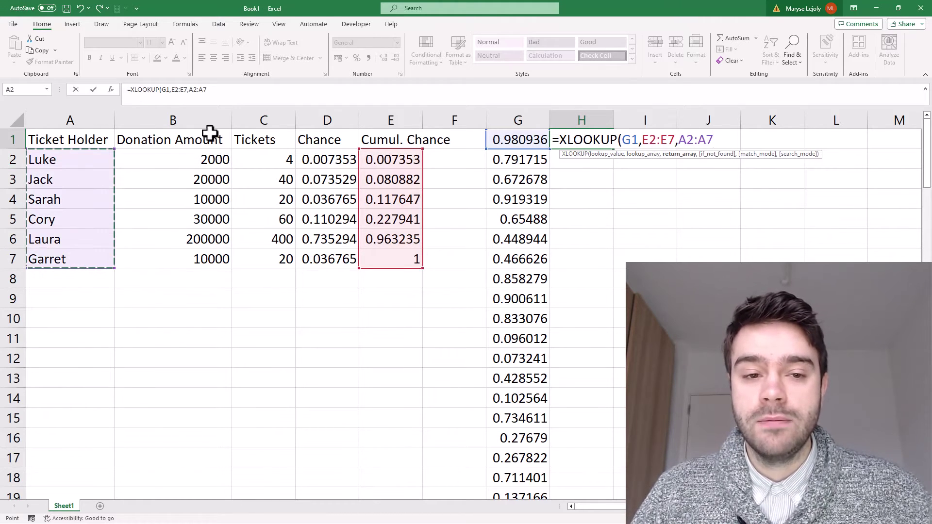
Leave the if_not_found argument empty, set the match mode to 1 (exact match or next larger item), and close the XLOOKUP formula.
click(245, 89)
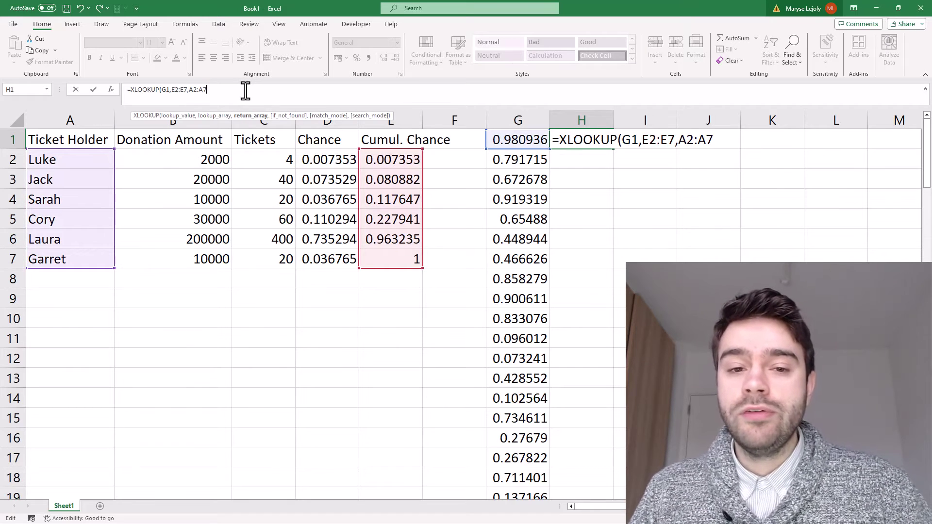
text(,)
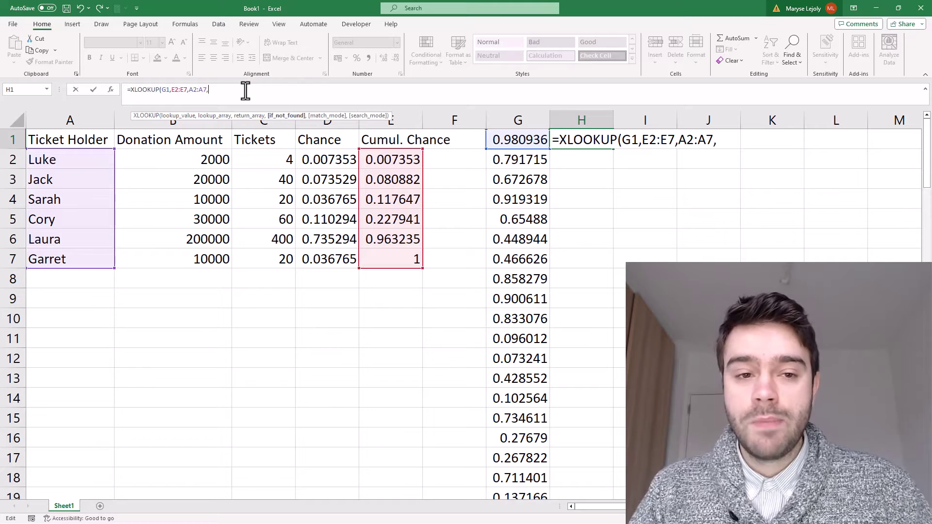
text(,)
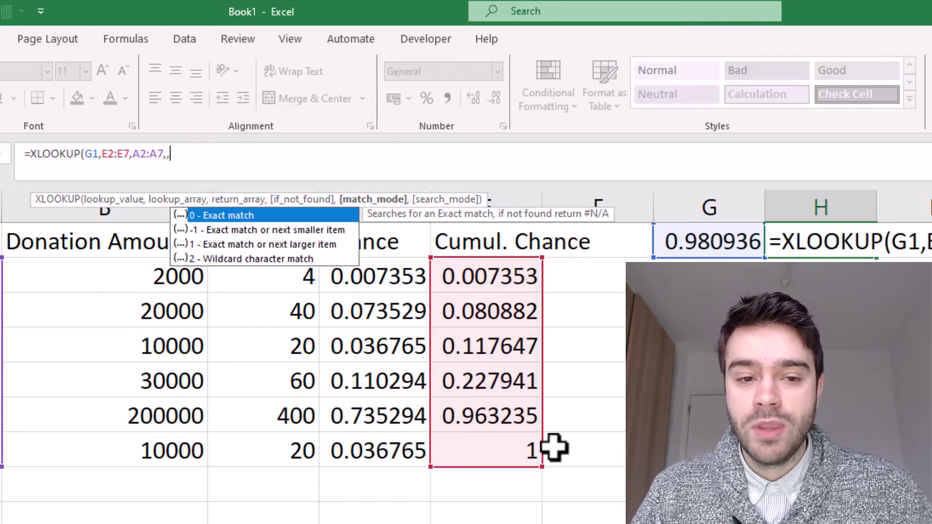
double_click(299, 247)
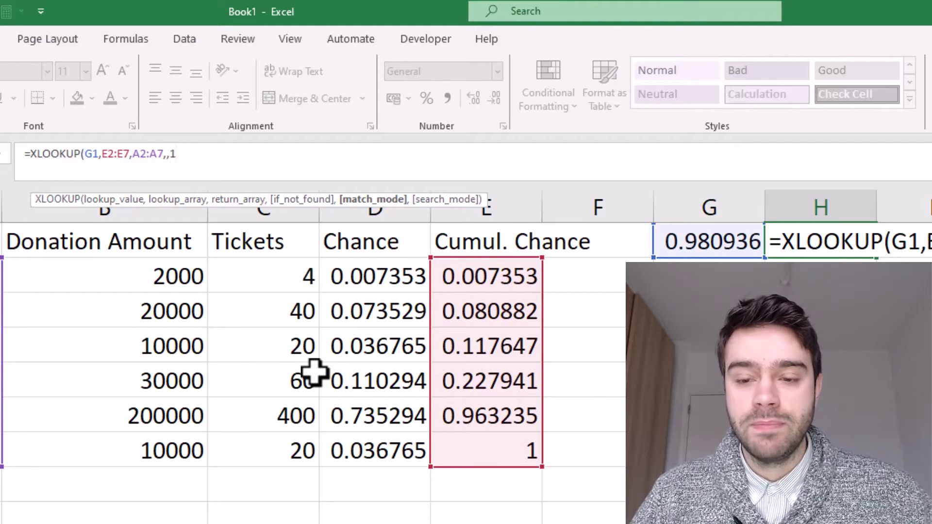
text())
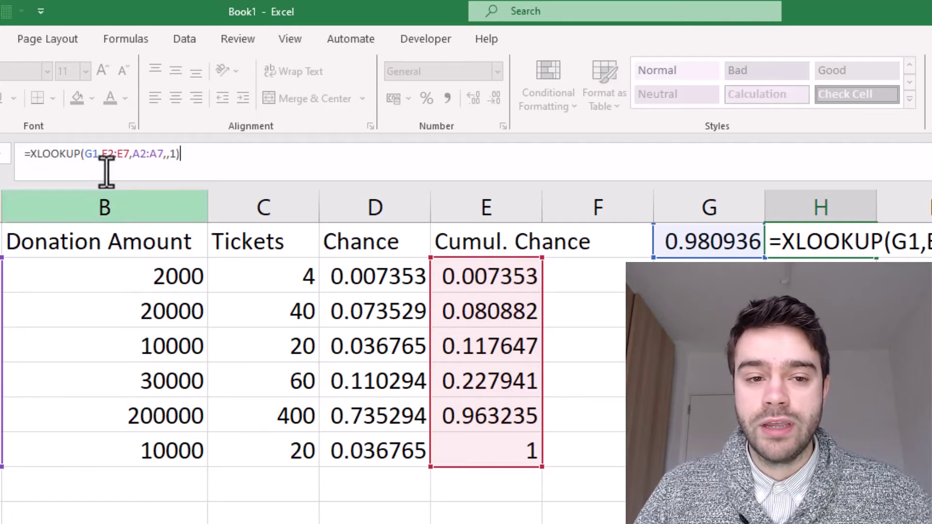
Make both XLOOKUP ranges absolute as $E$2:$E$7 and $A$2:$A$7, then enter the formula in H1.
click(110, 155)
key(F4)
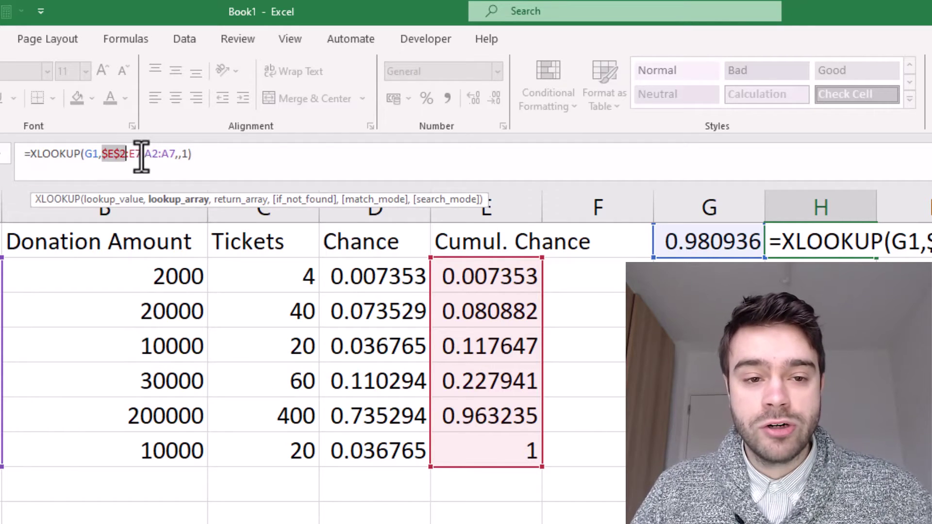
click(130, 156)
key(F4)
click(163, 164)
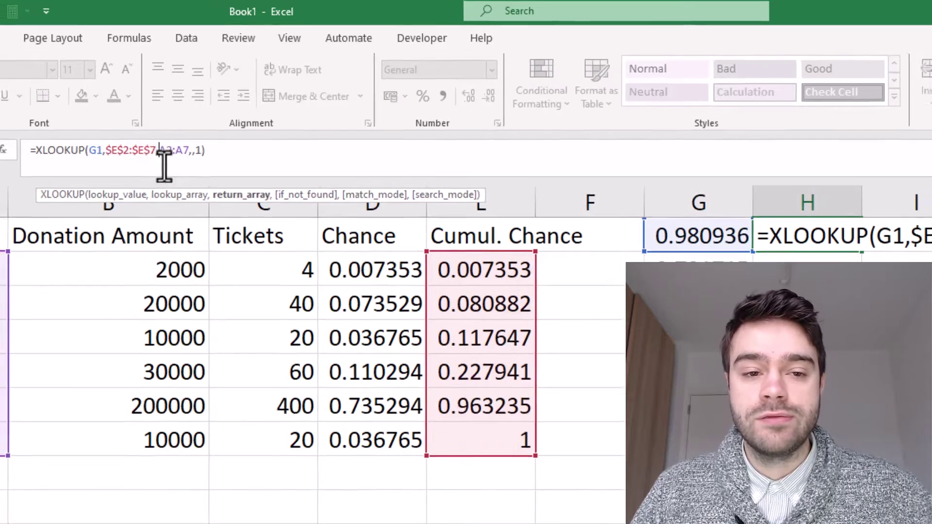
key(F4)
click(191, 161)
key(F4)
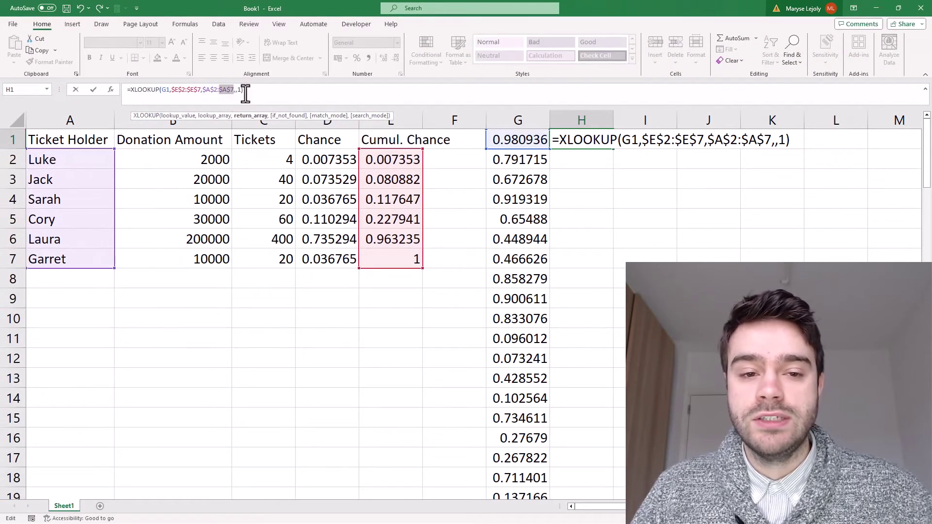
click(258, 90)
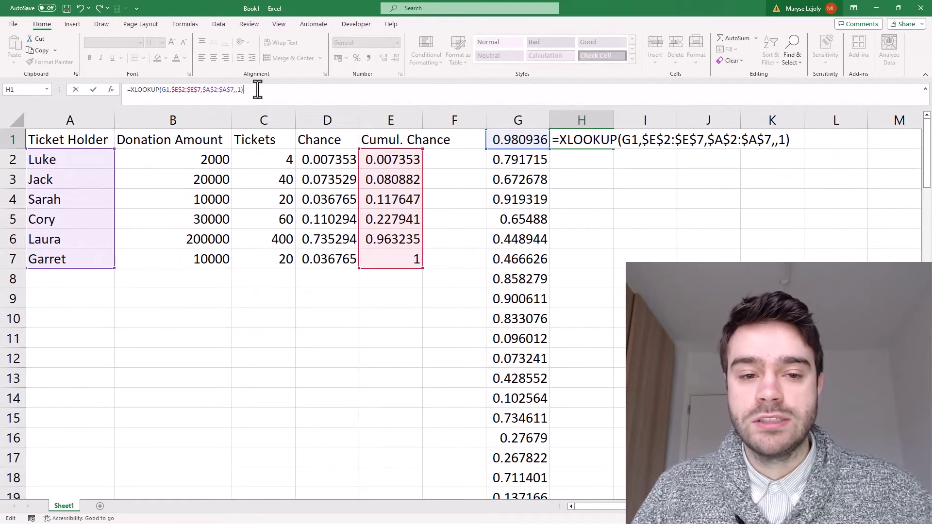
key(Return)
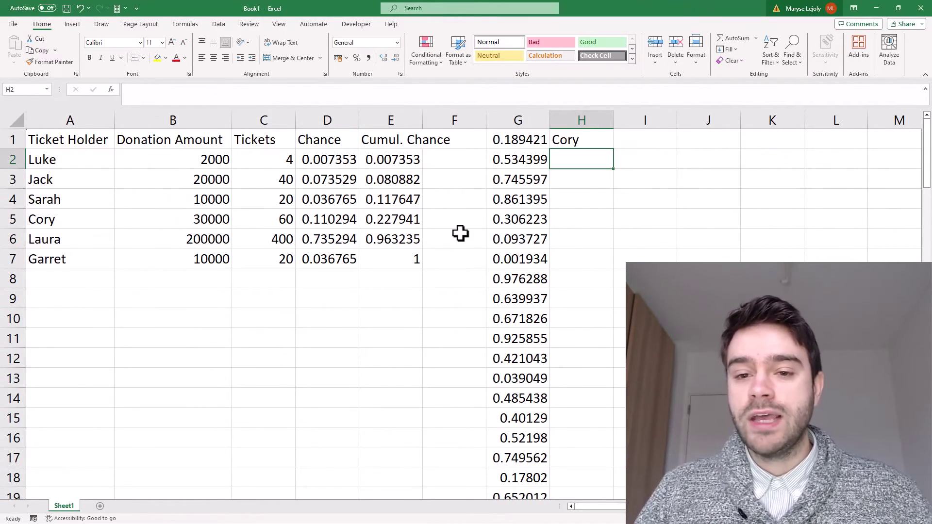
Fill the XLOOKUP formula from H1 down column H beside all the random numbers, and select G1:G4.
click(595, 145)
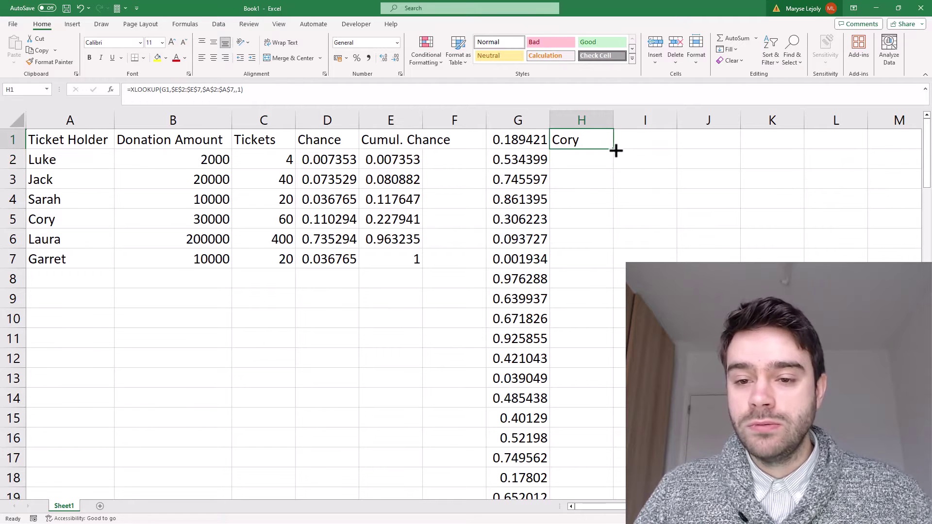
double_click(614, 149)
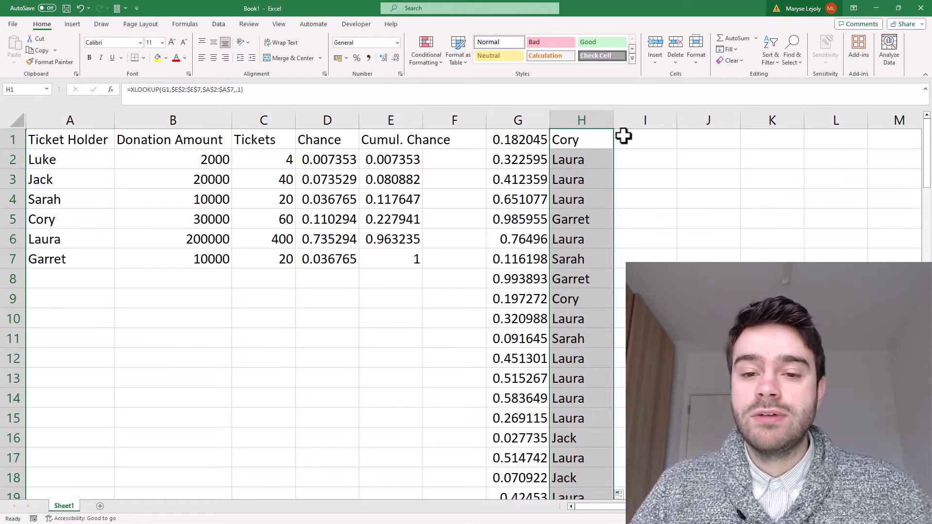
drag(509, 141, 517, 199)
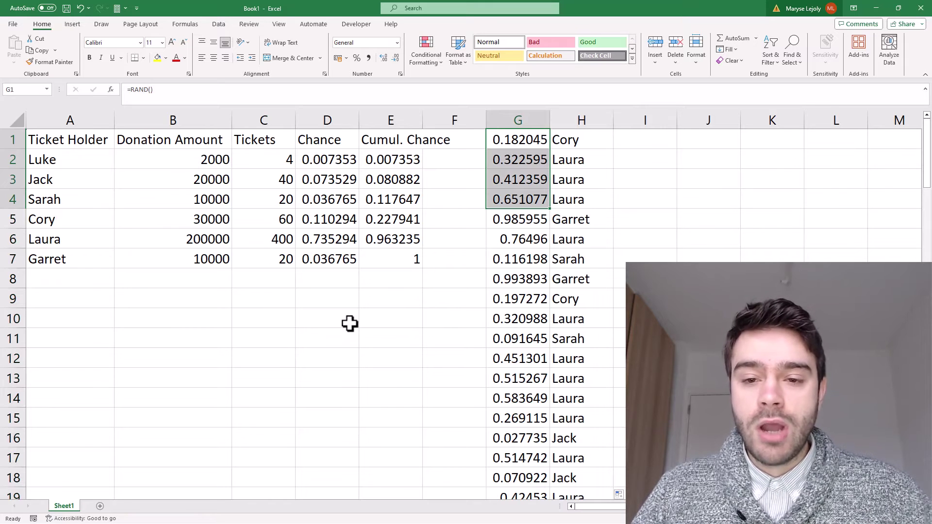
List the ticket holders again below the table by entering =A2:A7 in cell D9.
click(343, 304)
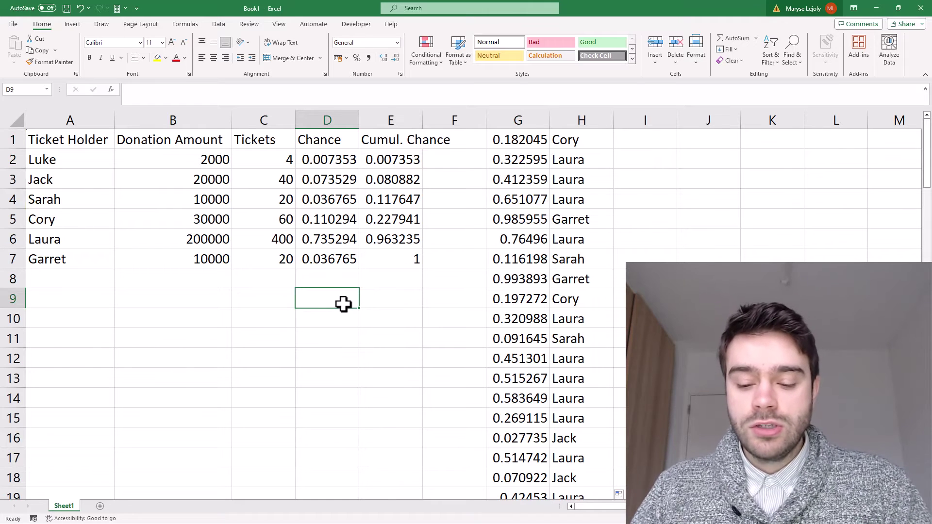
text(=)
drag(85, 160, 83, 256)
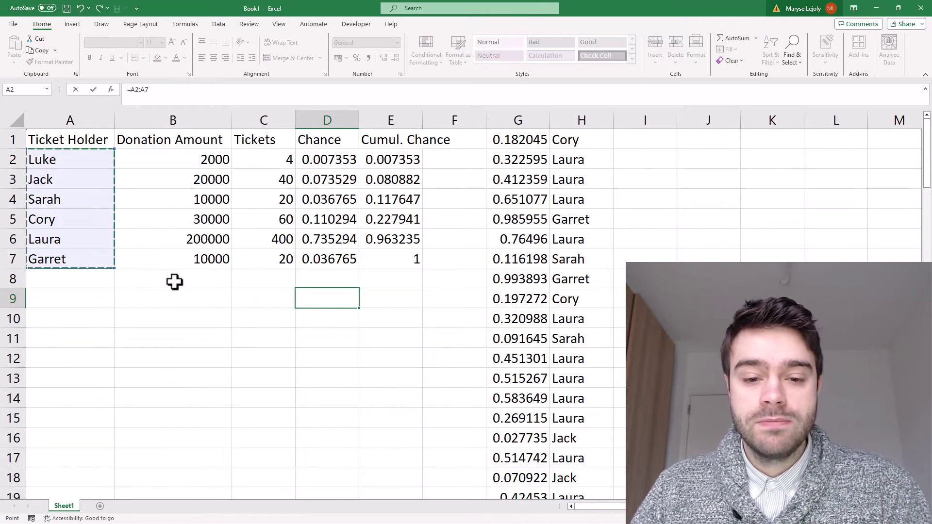
key(Return)
Start a COUNTIF formula in E9 that counts the draws in H1:H100 matching the name in D9.
click(388, 303)
text(=COUNT)
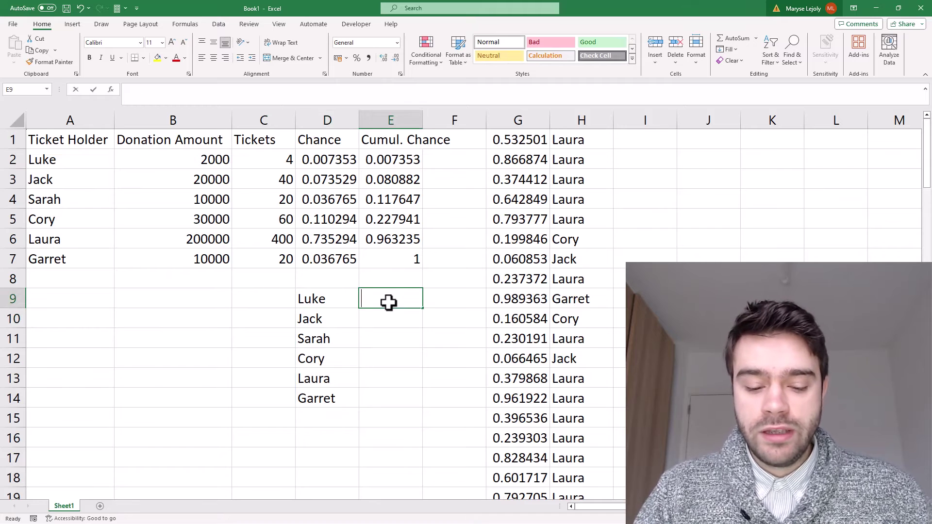
text(IF()
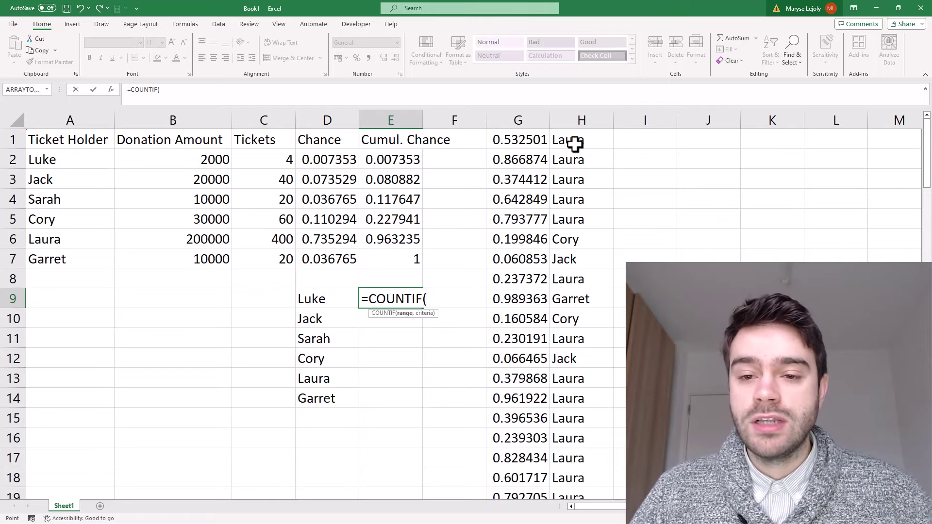
click(577, 141)
key(ctrl+shift+Down)
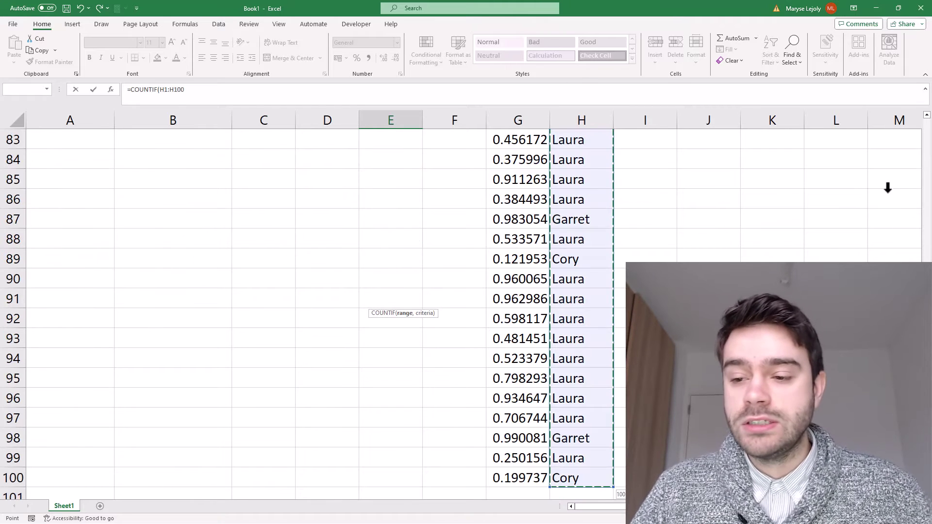
drag(927, 452, 918, 113)
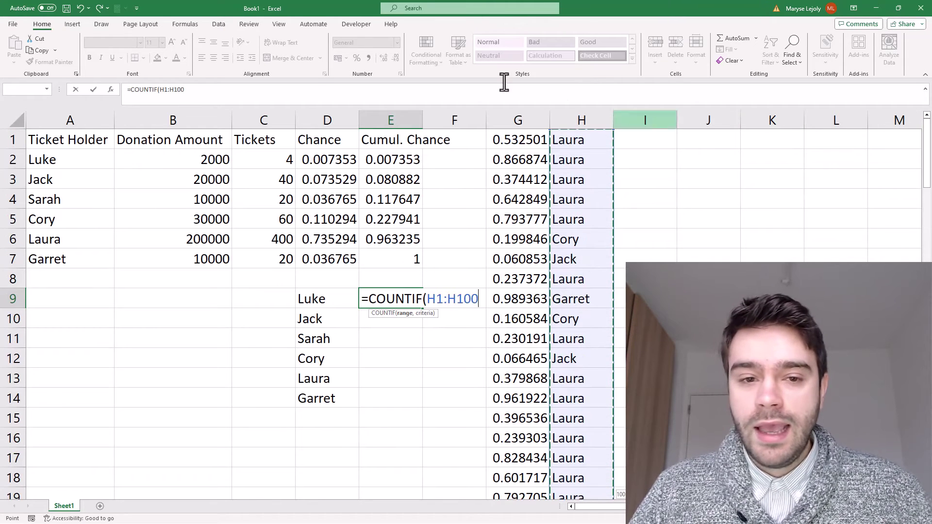
click(302, 95)
text(,)
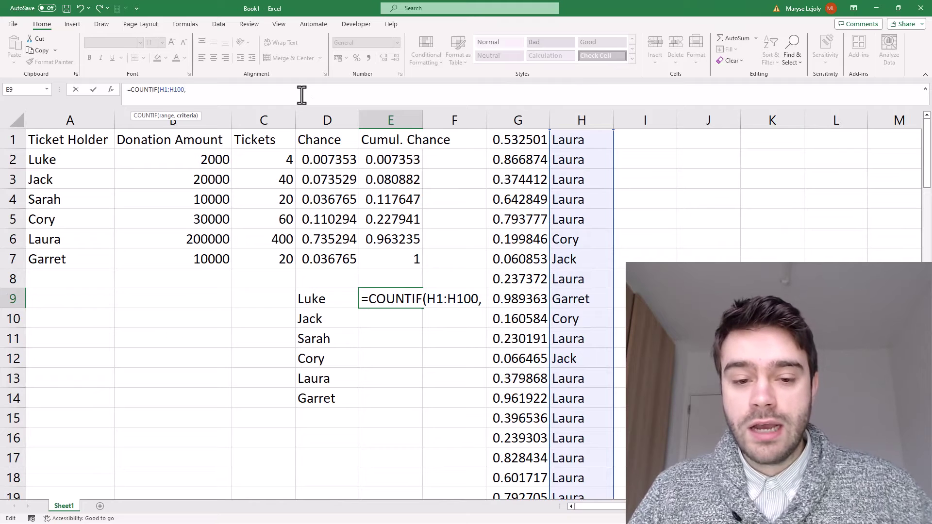
click(305, 299)
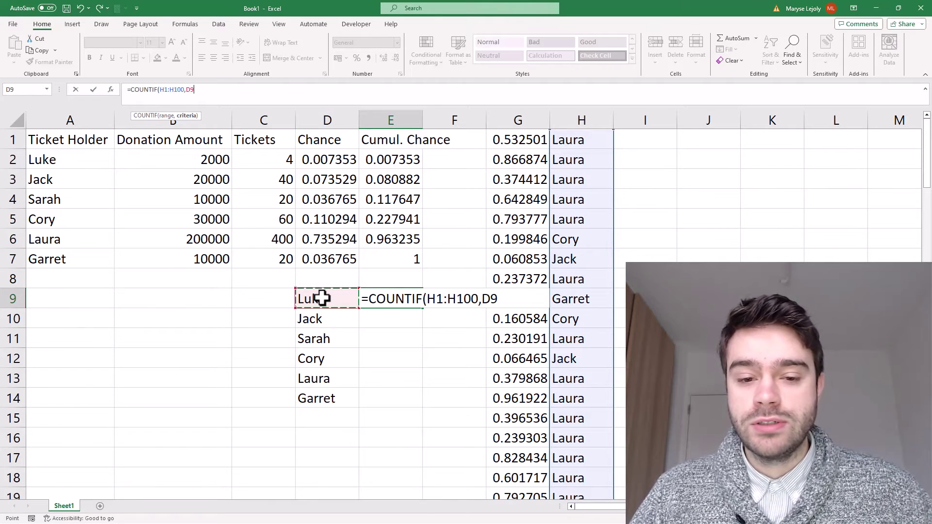
Make the COUNTIF range absolute as $H$1:$H$100, close the formula and enter it in E9.
click(165, 90)
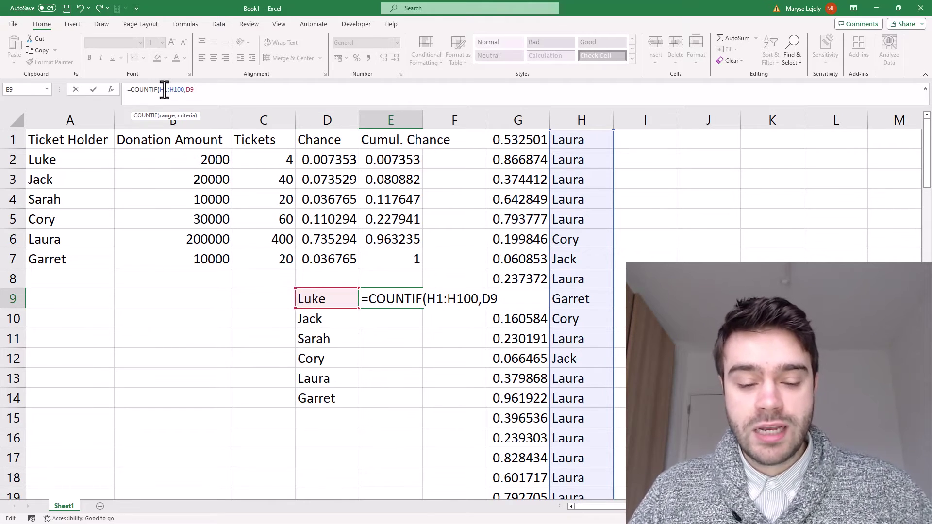
key(F4)
click(181, 89)
key(F4)
click(219, 91)
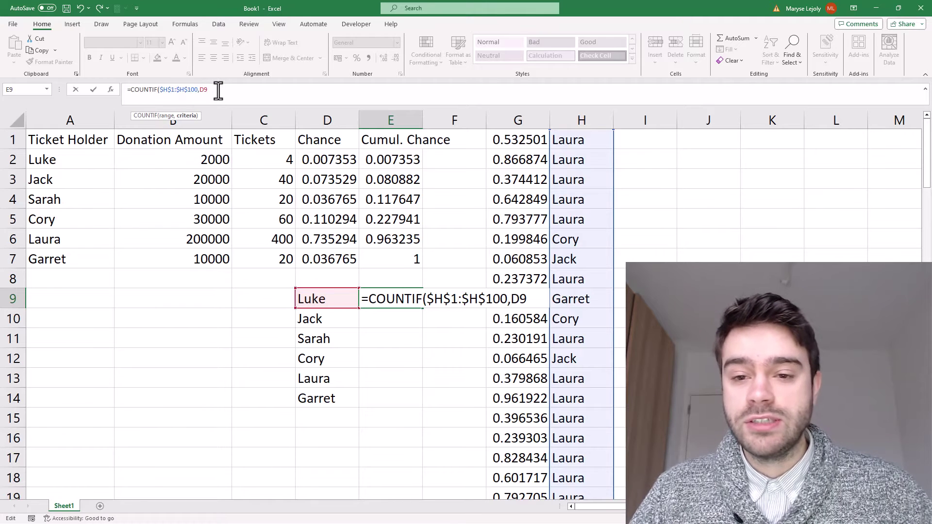
text())
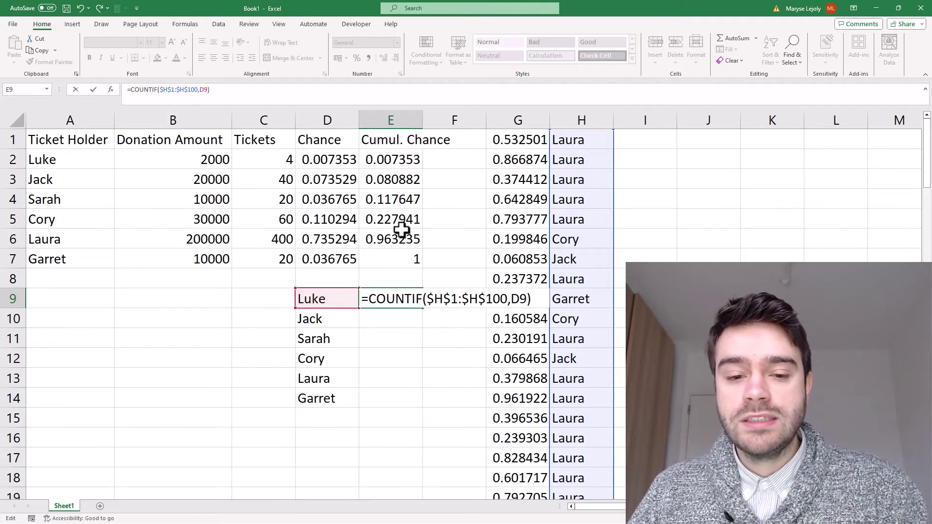
key(Return)
Fill the COUNTIF formula from E9 down to E14 and compare the chance in D6 with the win count in E13.
click(412, 301)
drag(422, 308, 410, 403)
click(451, 331)
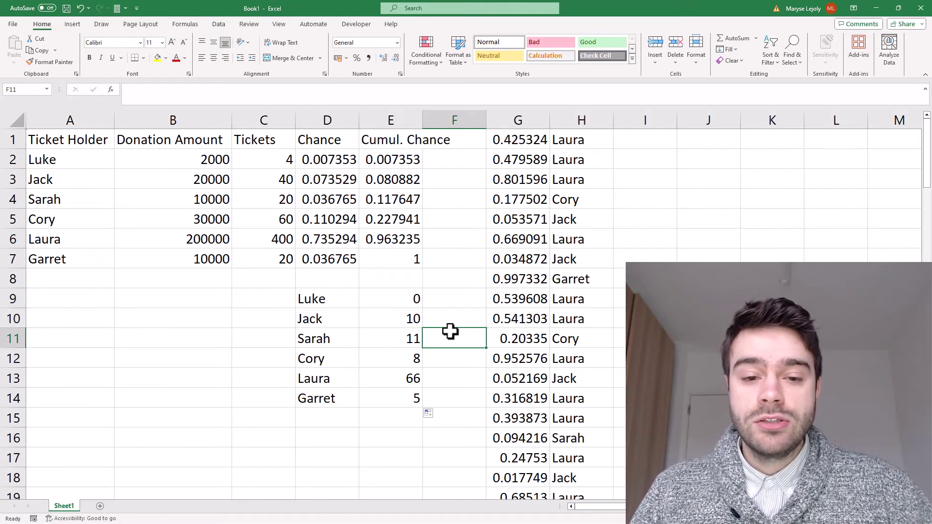
click(346, 241)
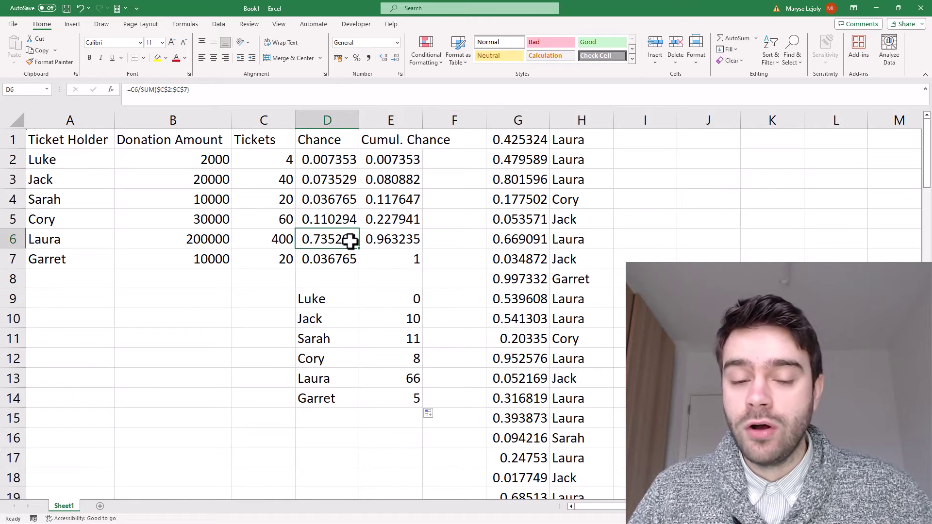
click(396, 377)
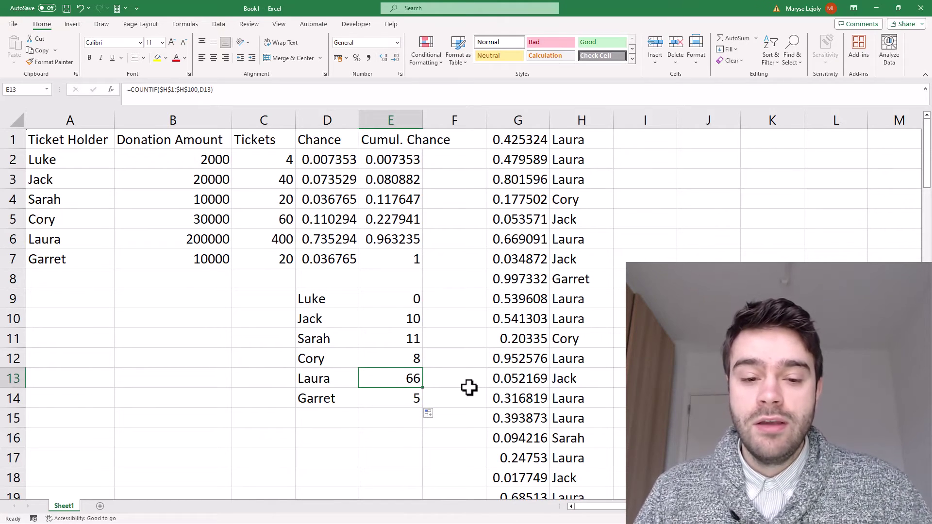
Compare the win counts in E14 and E11 with the matching chances in D7 and D4.
click(412, 399)
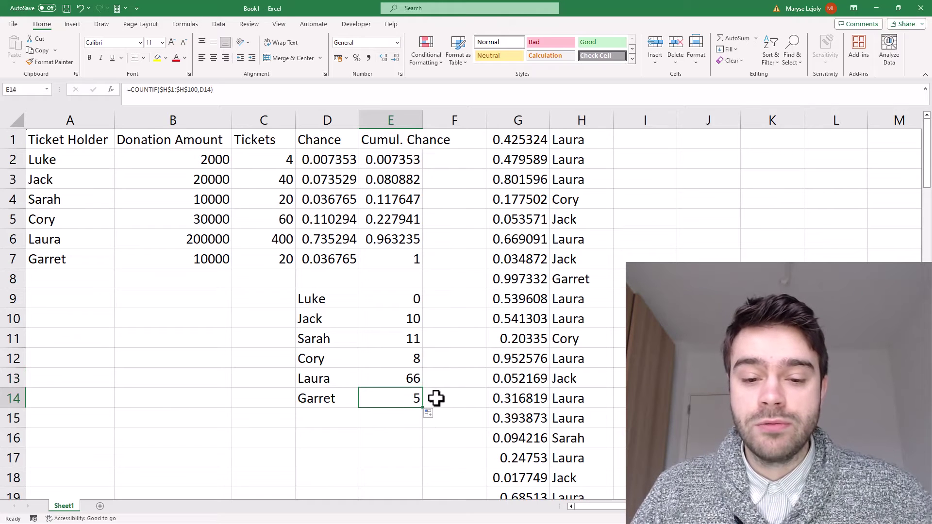
click(340, 260)
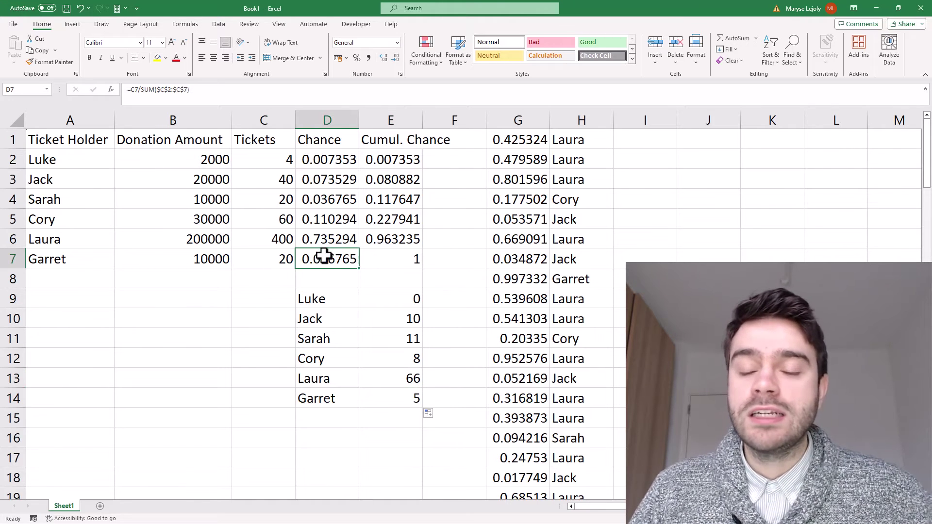
click(441, 304)
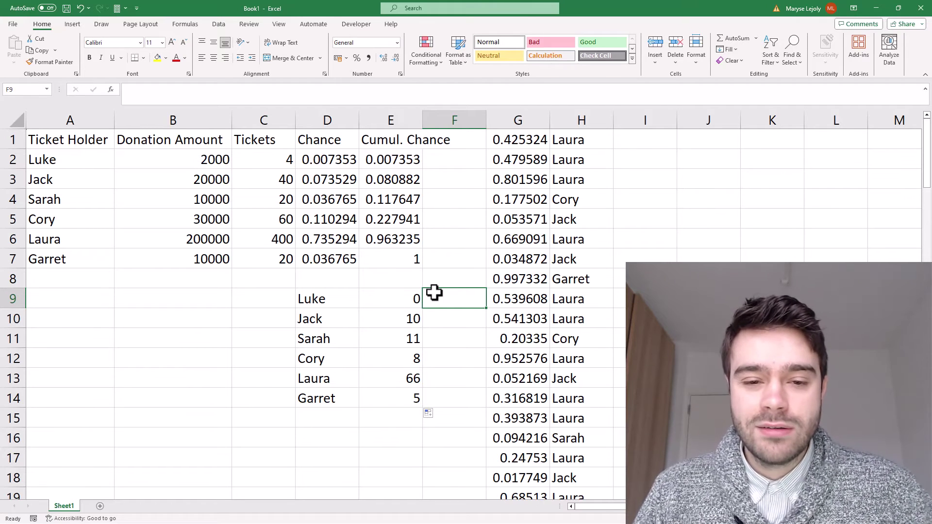
drag(398, 339, 354, 343)
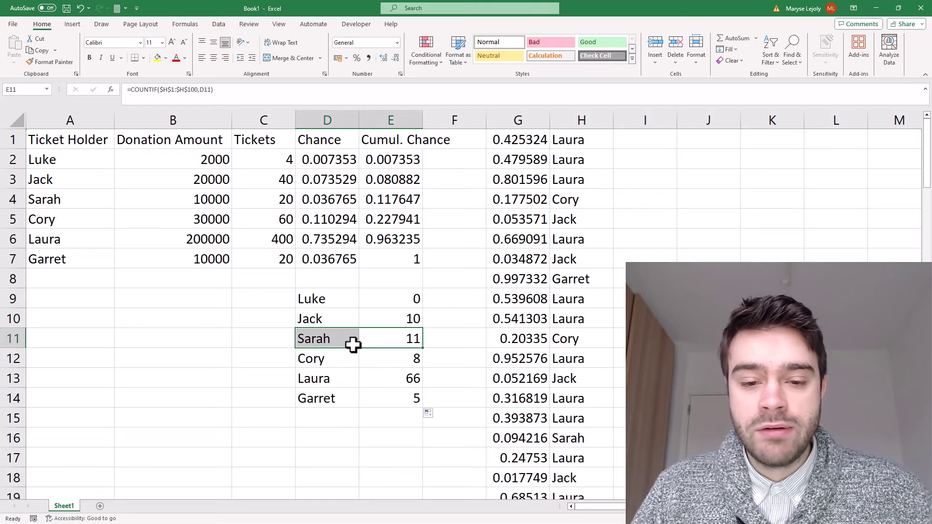
click(331, 204)
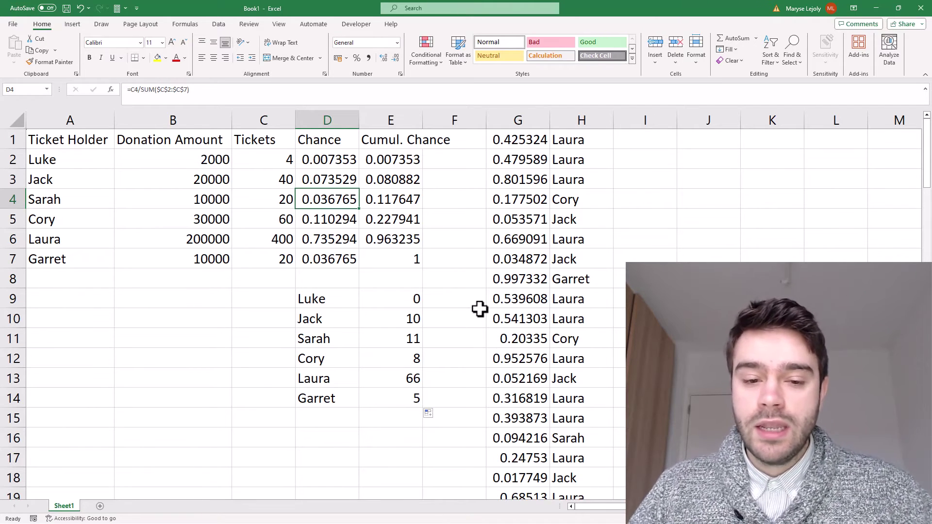
Clear the win counts in D9:E14 and all contents of columns G and H, and autofit column E.
drag(312, 299, 391, 396)
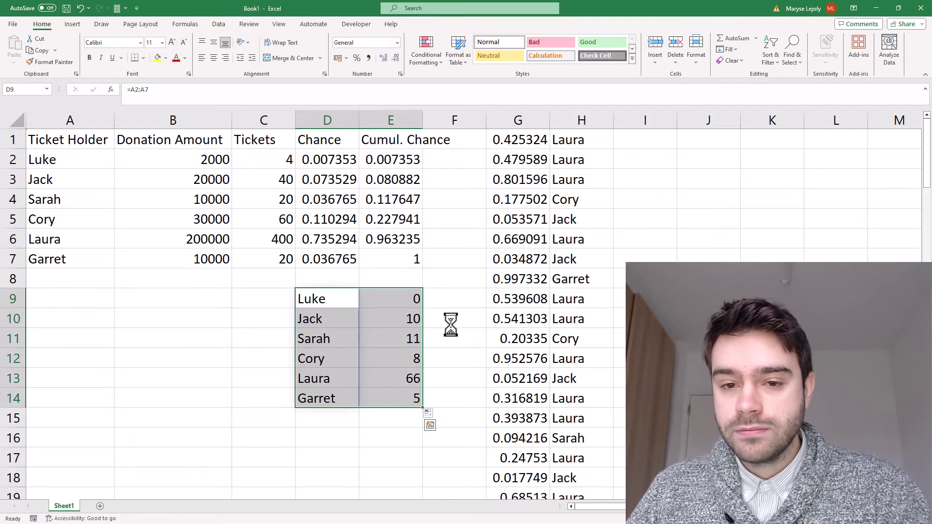
key(Delete)
drag(516, 120, 566, 124)
key(Delete)
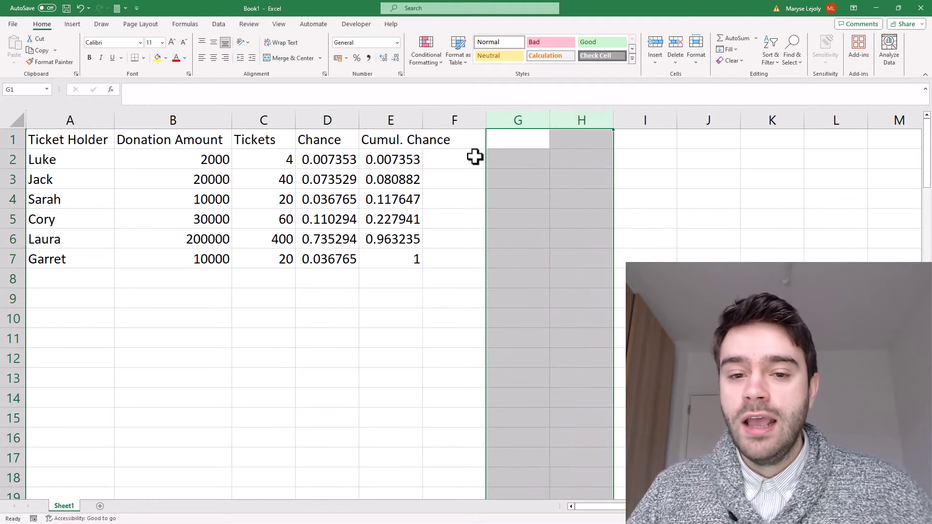
double_click(423, 117)
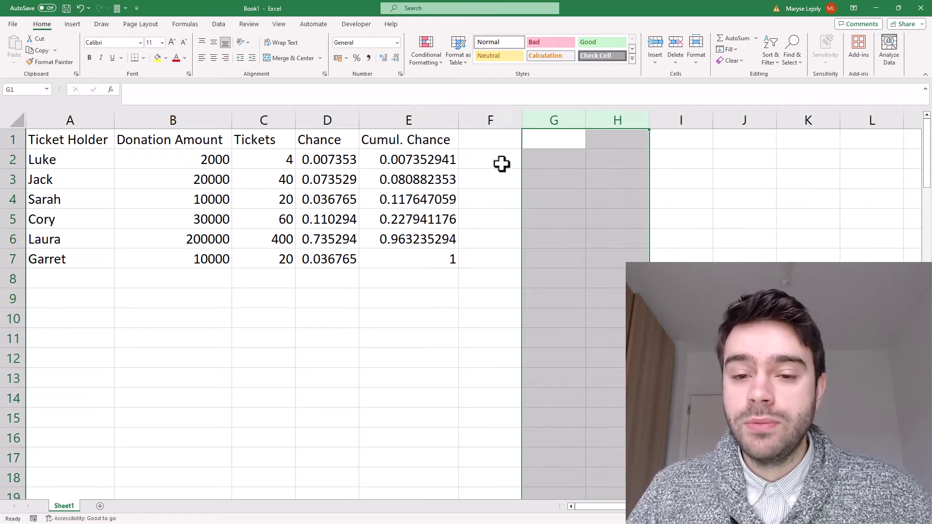
Label cell G1 as 1st for the first winner.
click(534, 142)
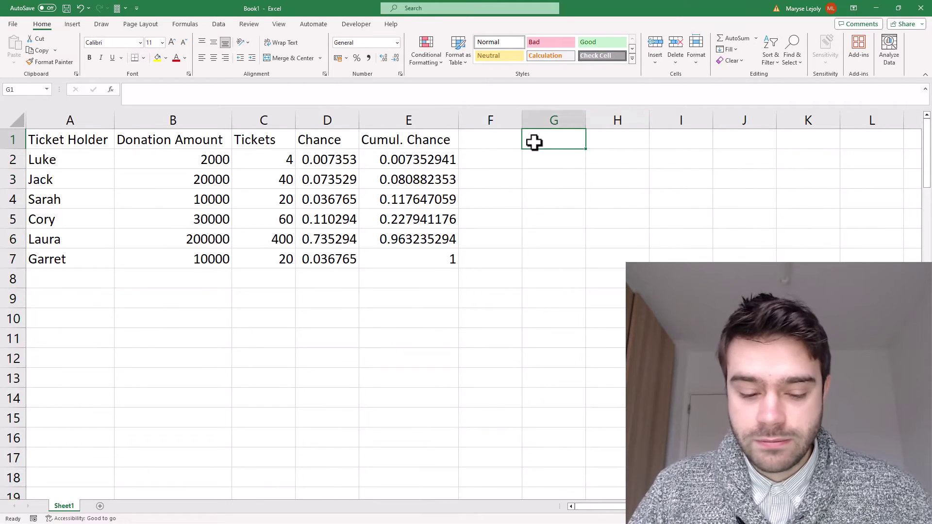
text(1st)
click(542, 161)
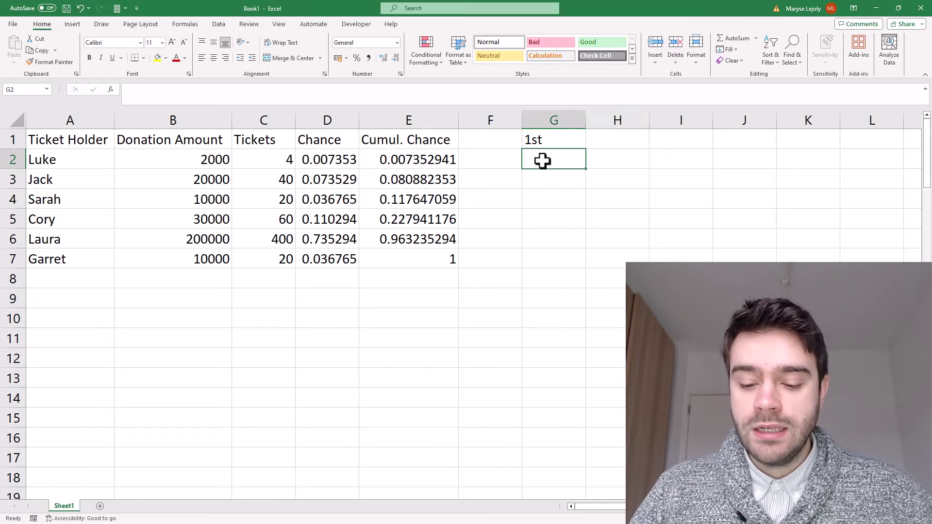
Start an XLOOKUP formula in G2 that uses RAND() as its lookup value.
text(=)
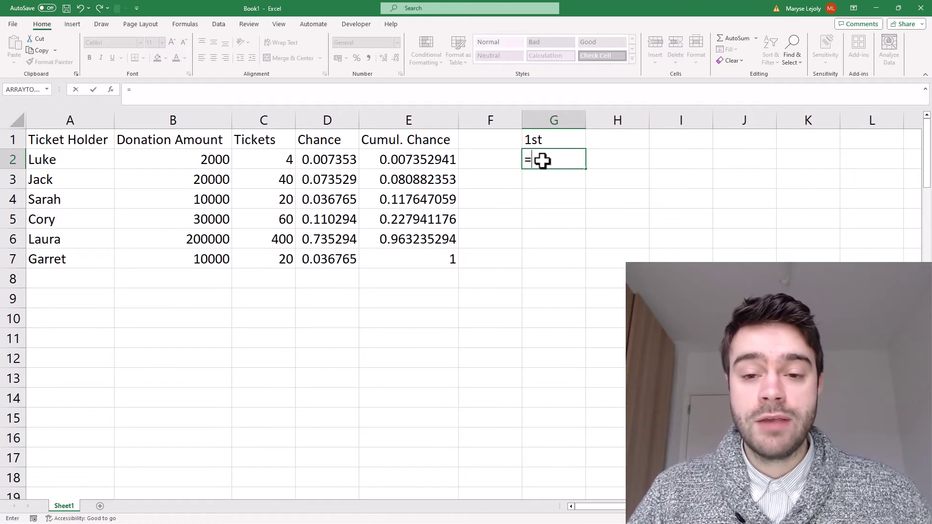
text(RAND())
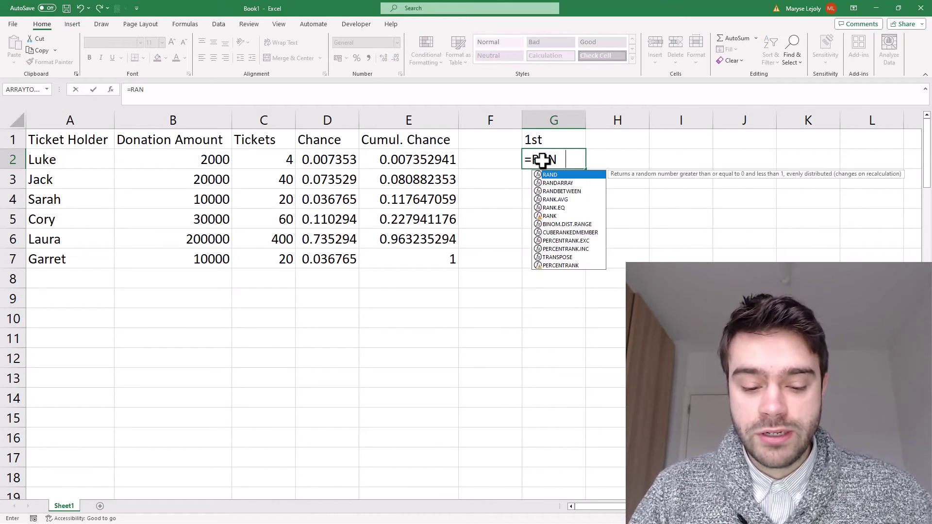
click(131, 93)
text(XLO)
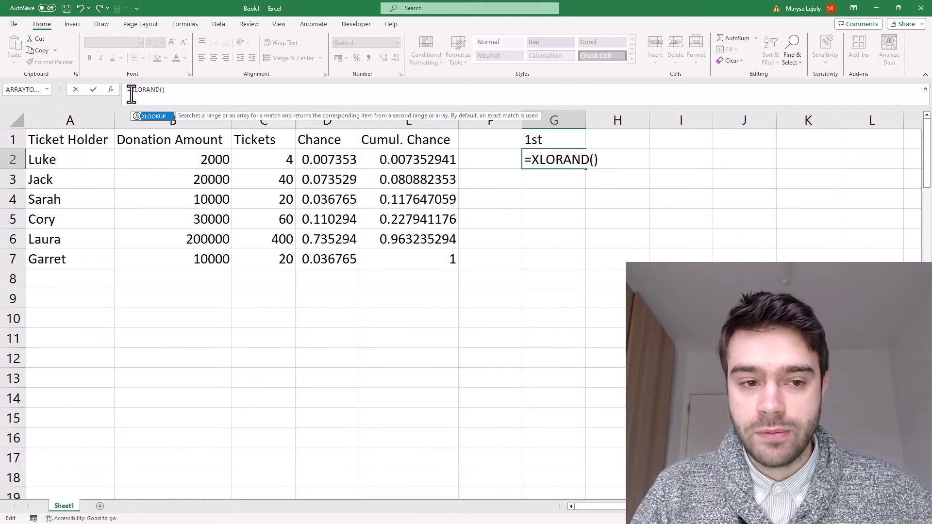
double_click(151, 117)
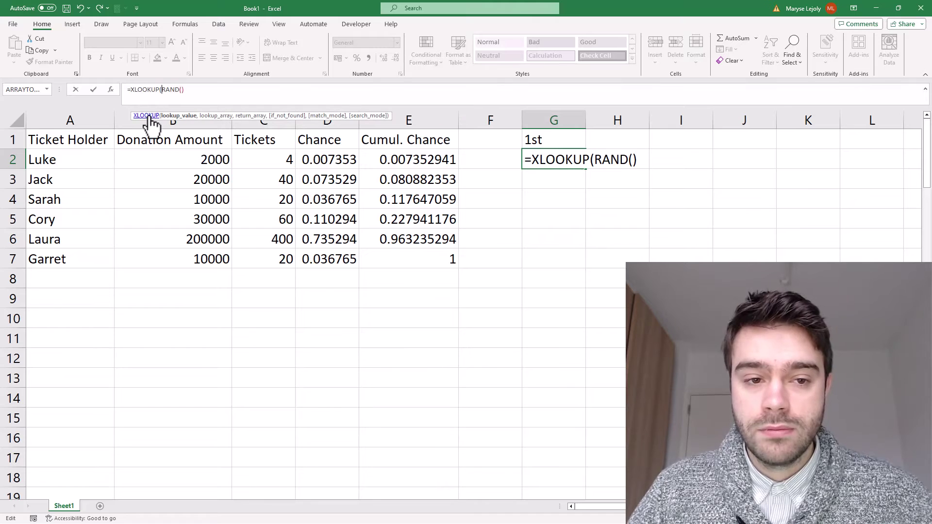
text(()
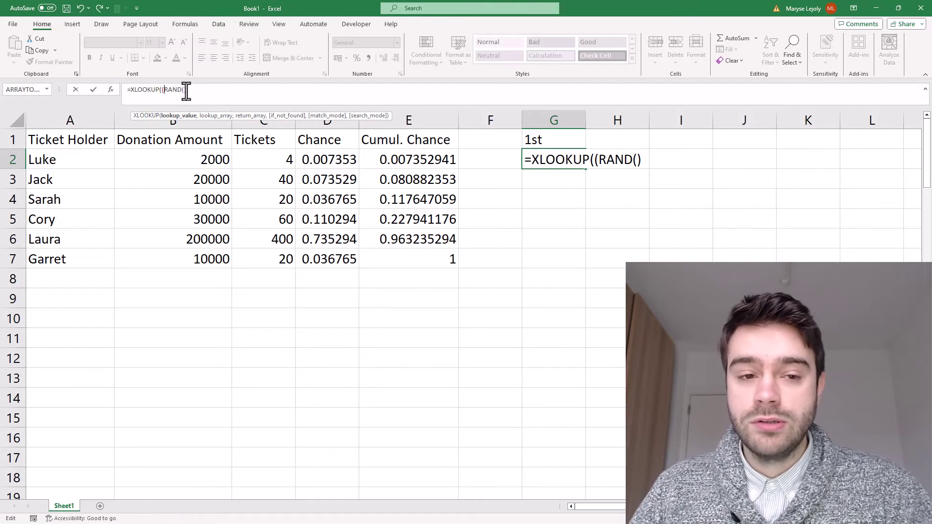
key(BackSpace)
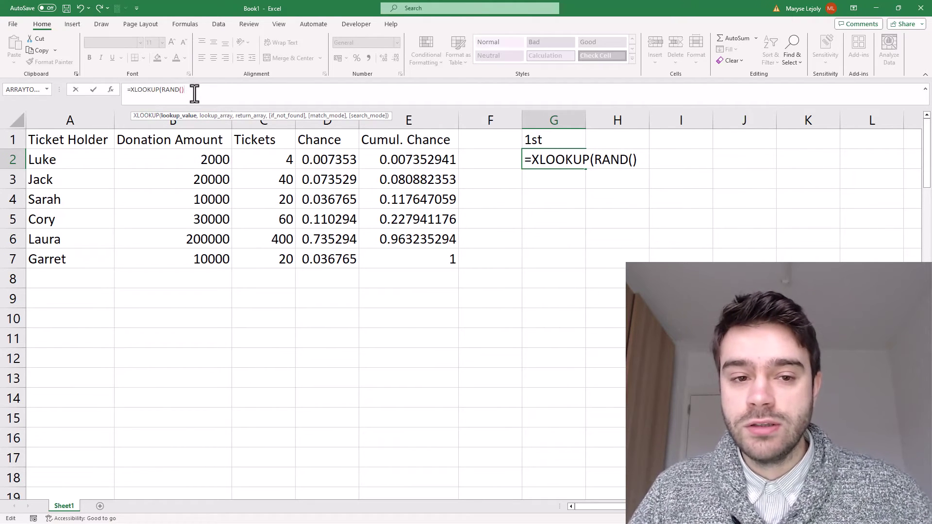
text(,)
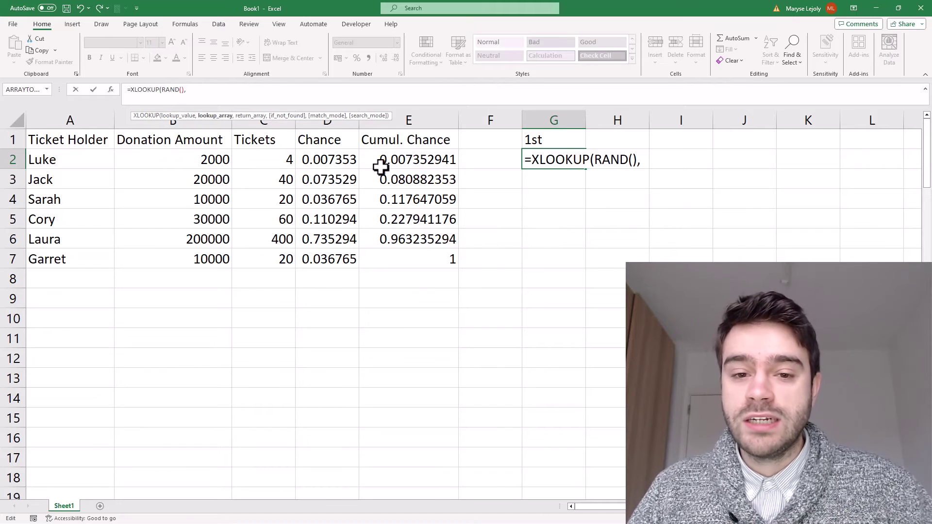
Finish the G2 XLOOKUP with lookup array E2:E7, return array A2:A7 and match mode 1 (exact match or next larger item), and enter it.
drag(384, 158, 388, 257)
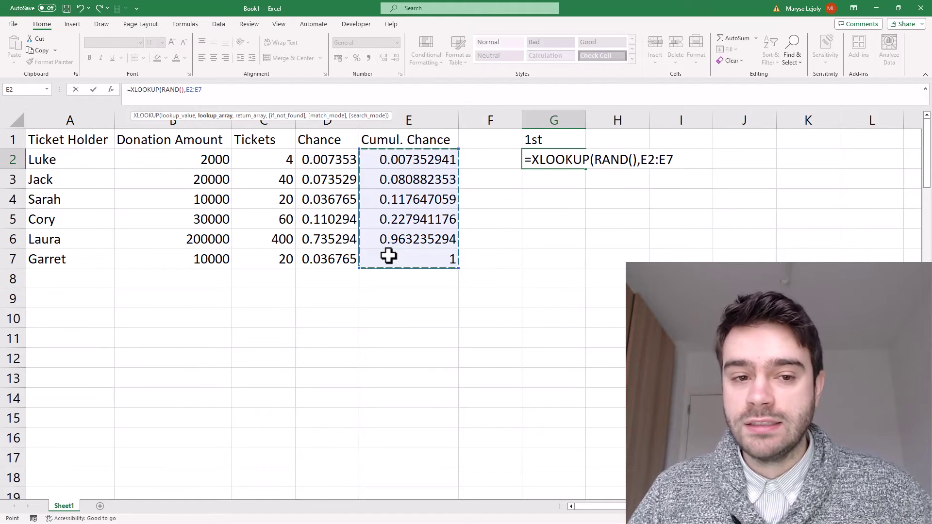
text(,)
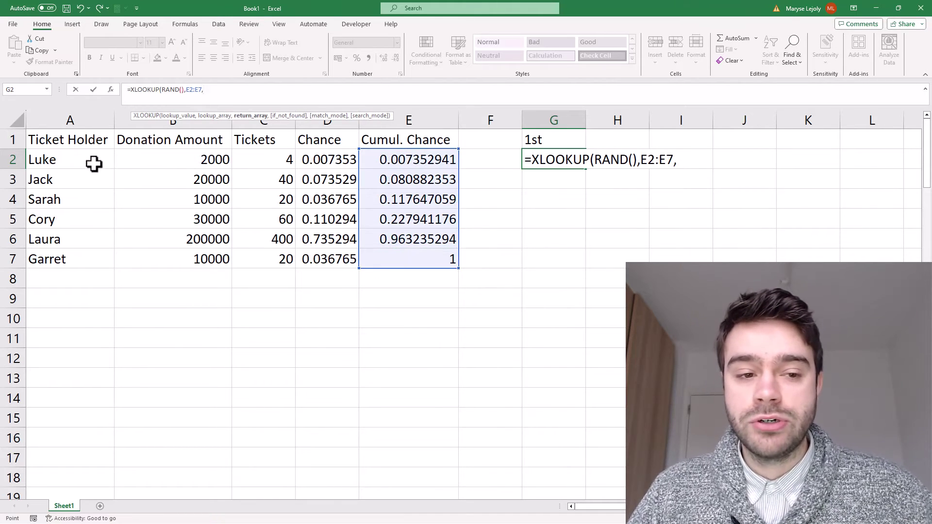
drag(94, 162, 98, 253)
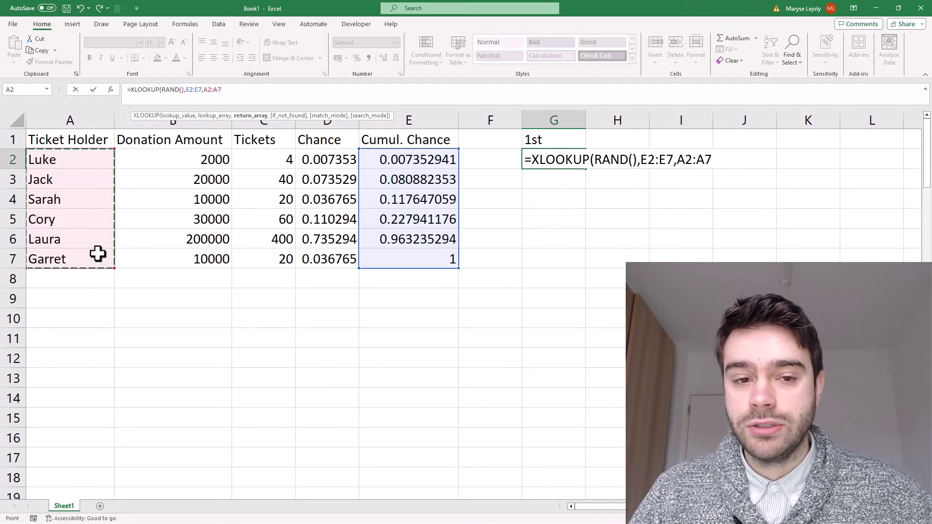
text(,,)
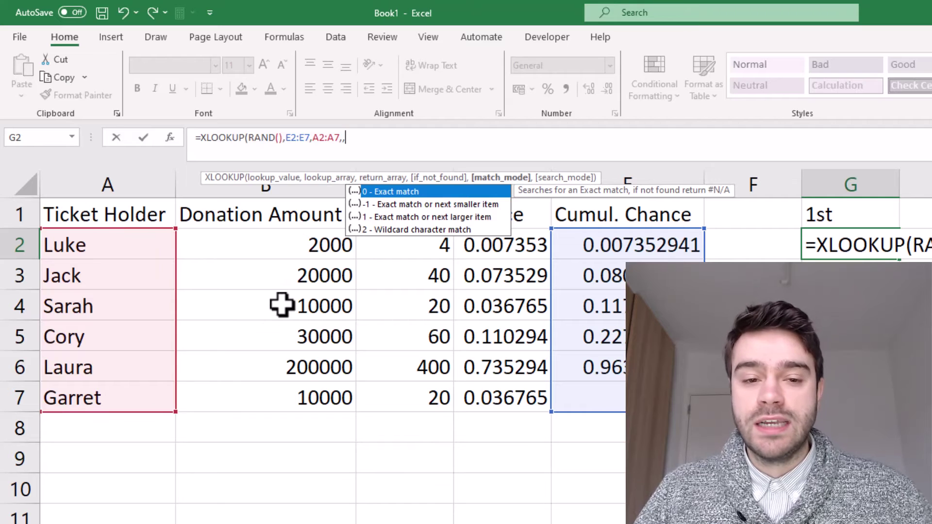
double_click(431, 219)
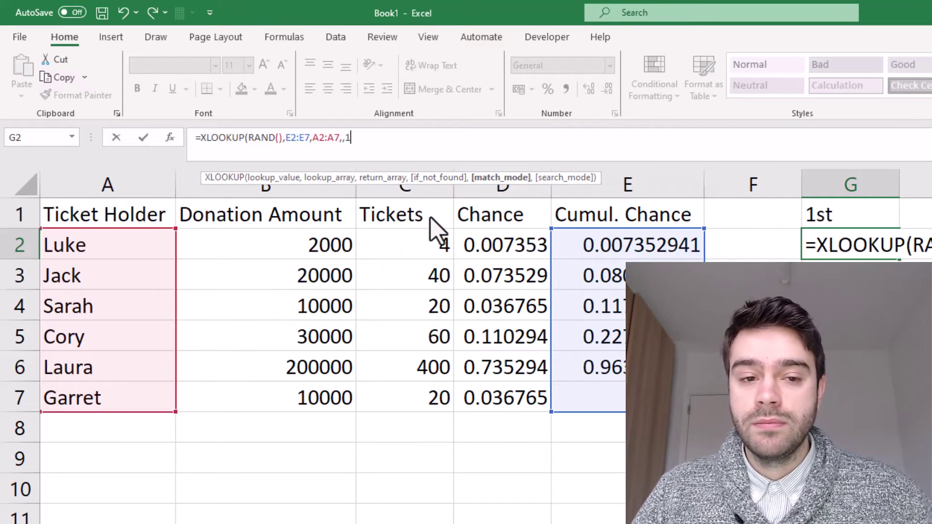
text())
key(Return)
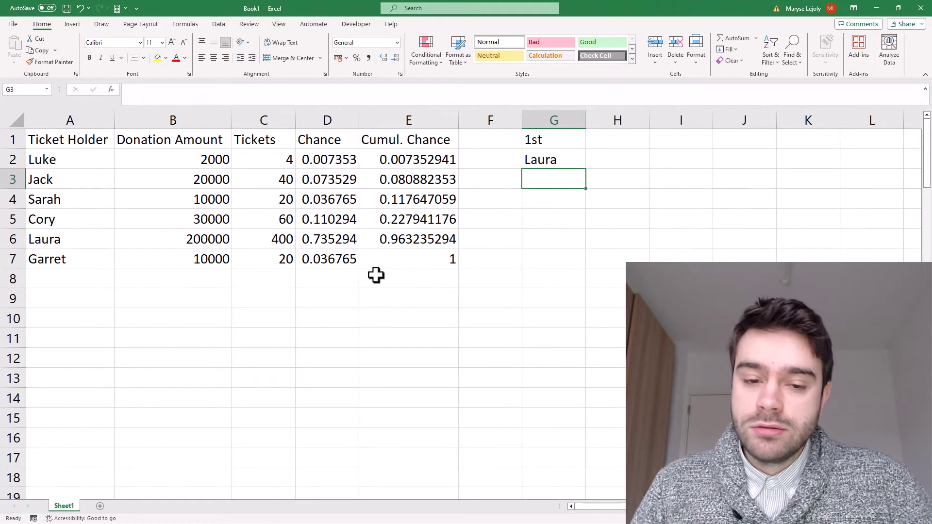
Label cell G3 as 2nd and cell G5 as 3th for the other winners.
drag(90, 237, 415, 244)
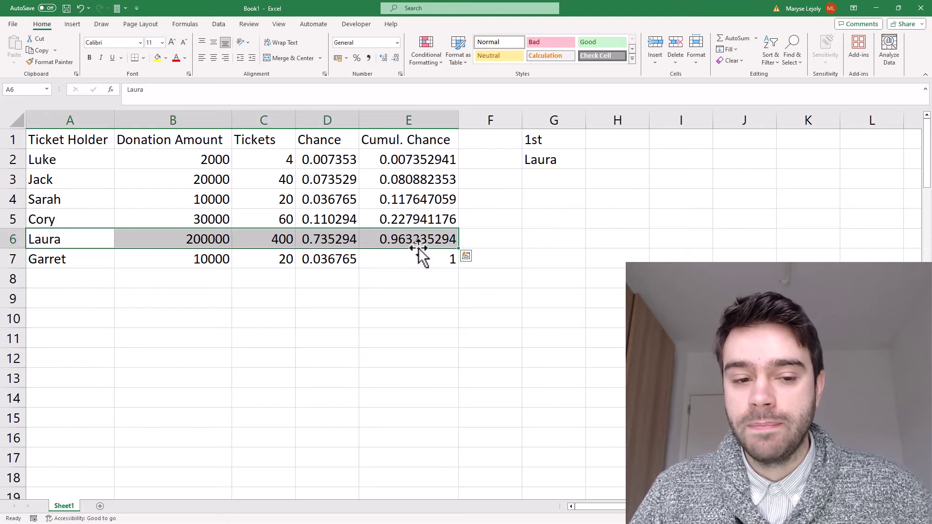
click(547, 177)
text(2nd)
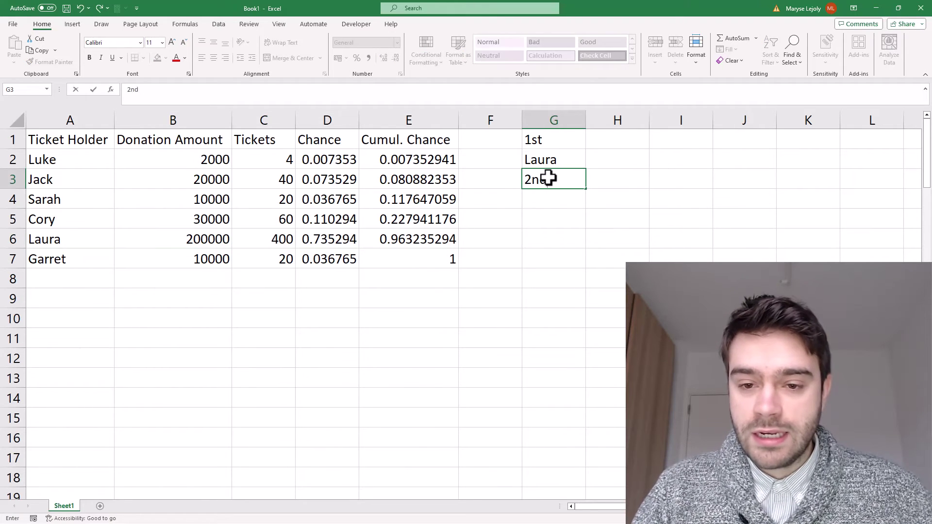
key(Return)
key(Return)
text(3)
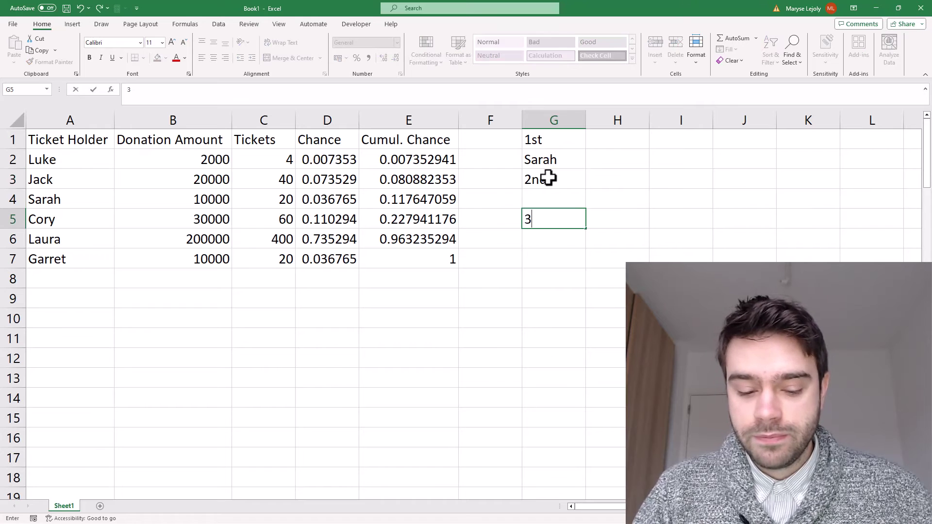
text(th)
click(606, 185)
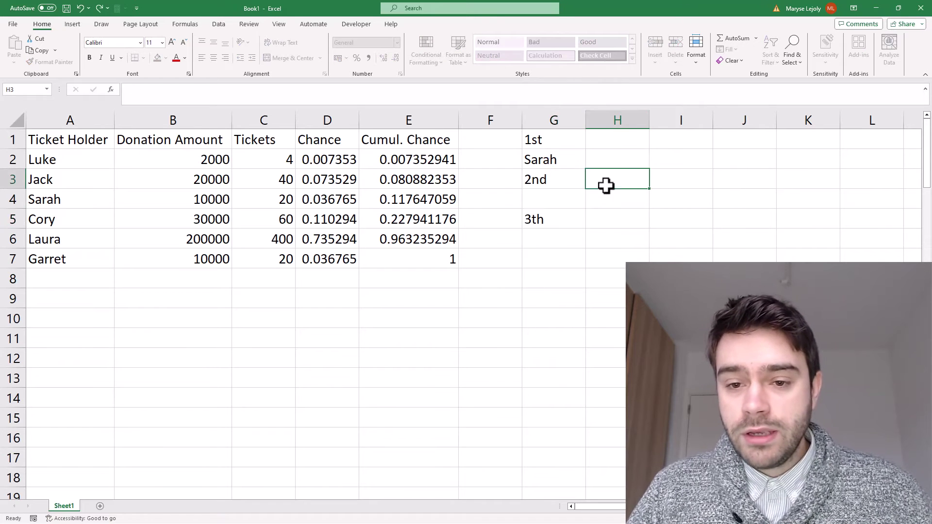
Copy the formula text =XLOOKUP(RAND(),E2:E7,A2:A7,,1) from G2 unchanged into G4 and G6.
click(563, 164)
drag(231, 90, 114, 94)
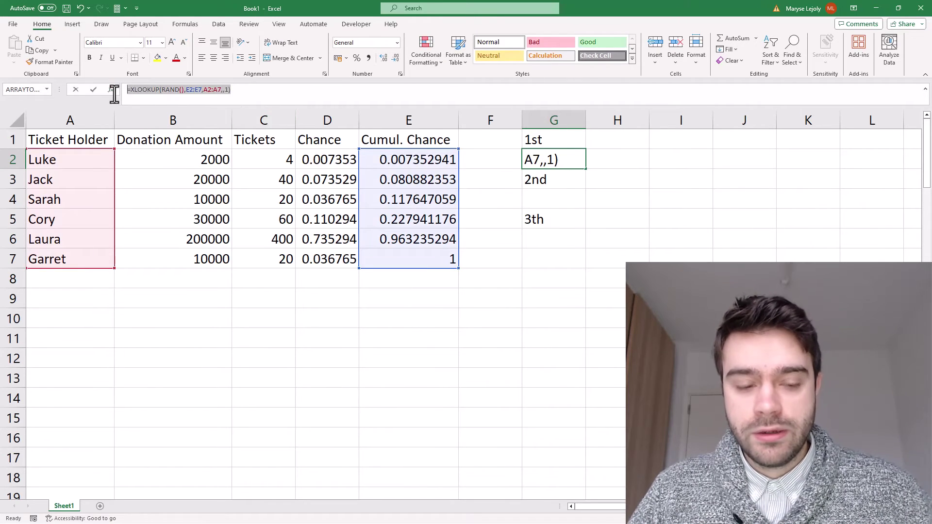
key(ctrl+c)
key(Return)
key(Return)
click(291, 95)
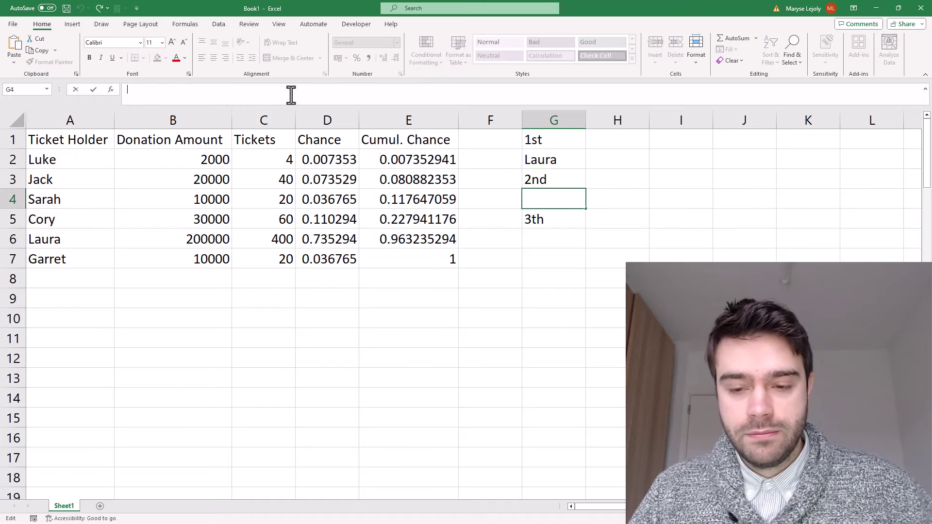
key(ctrl+v)
key(Return)
key(Return)
click(291, 94)
key(ctrl+v)
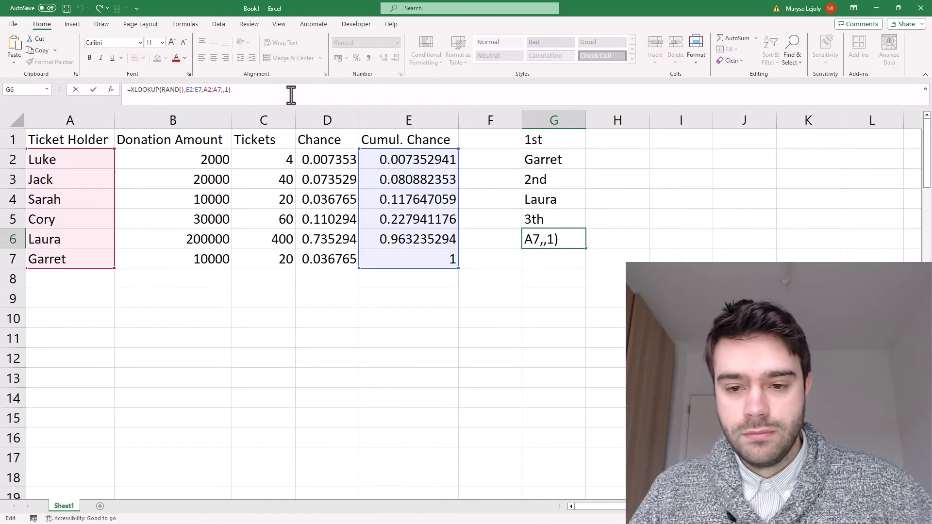
key(Return)
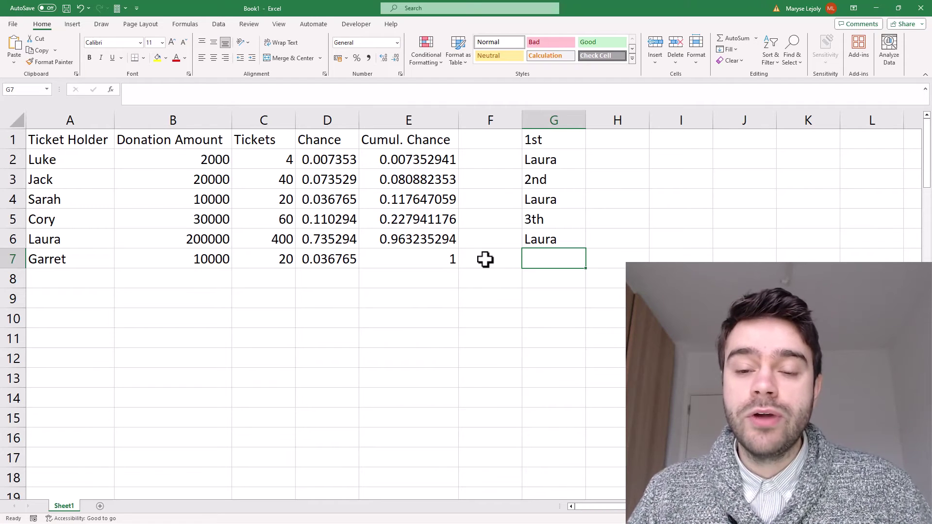
key(ctrl+z)
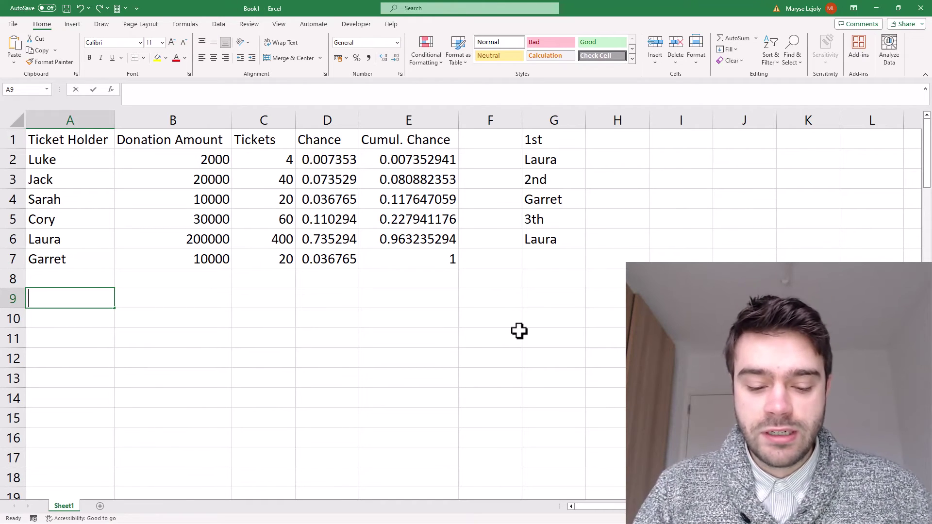
Enter =FILTER(A2:C7,A2:A7<>G2) in A9 to list all ticket holders except the first winner.
text(=FILTER()
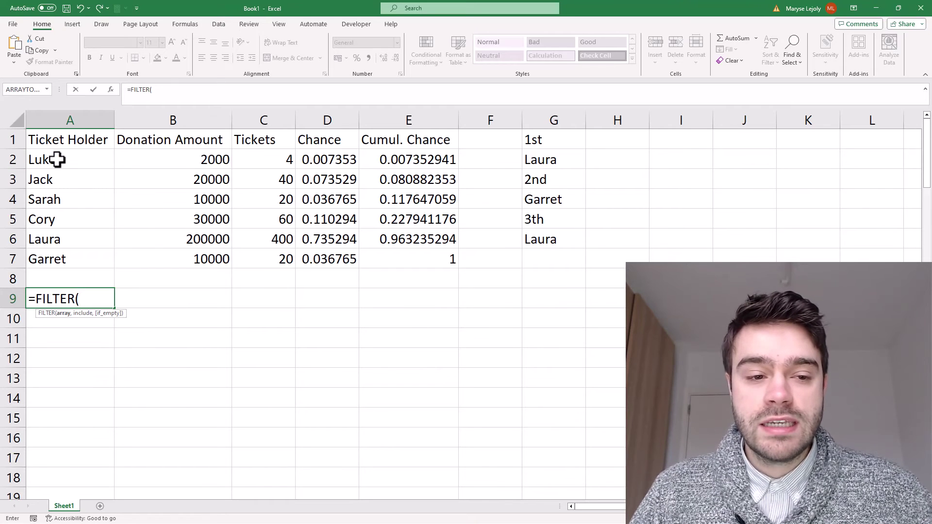
drag(59, 160, 262, 262)
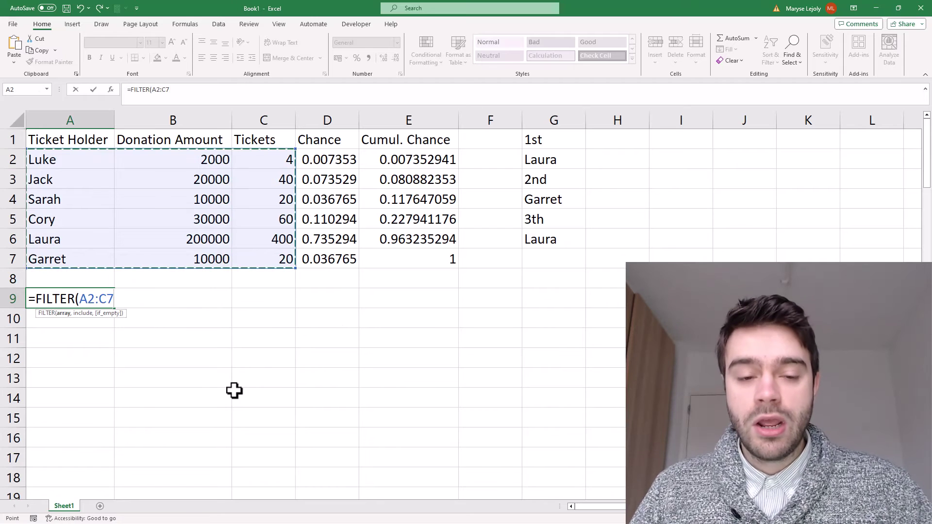
text(,)
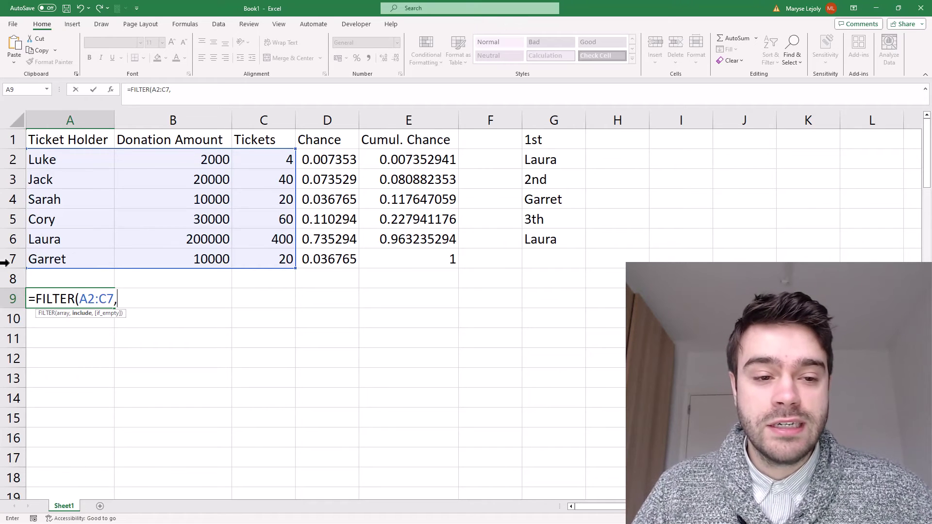
drag(56, 160, 67, 259)
text(<)
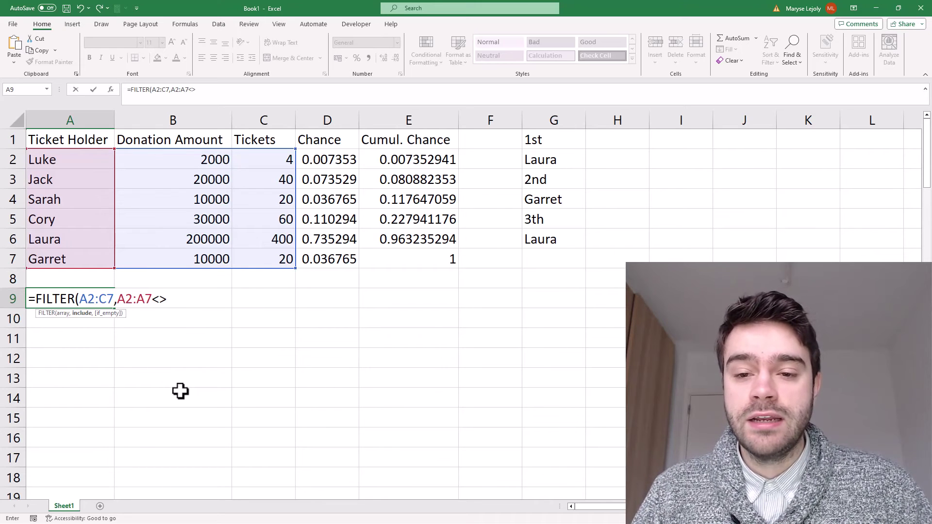
text(>)
click(542, 162)
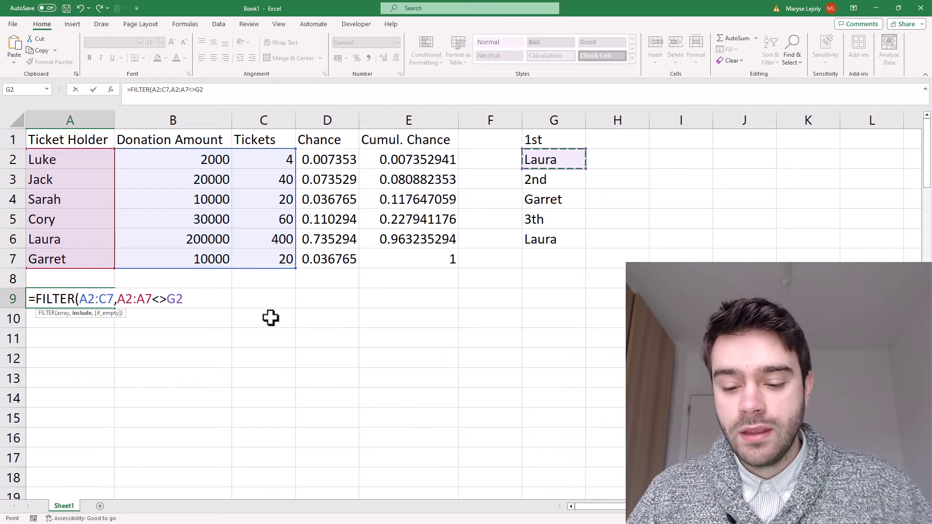
key(Return)
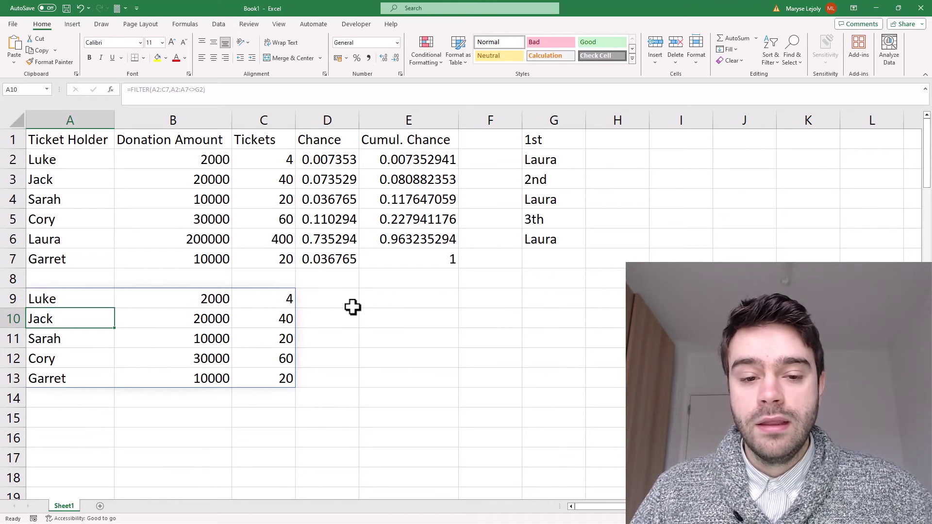
Build the chance formula =C9/SUM(C9:C13) in D9 for the filtered holder table.
click(340, 298)
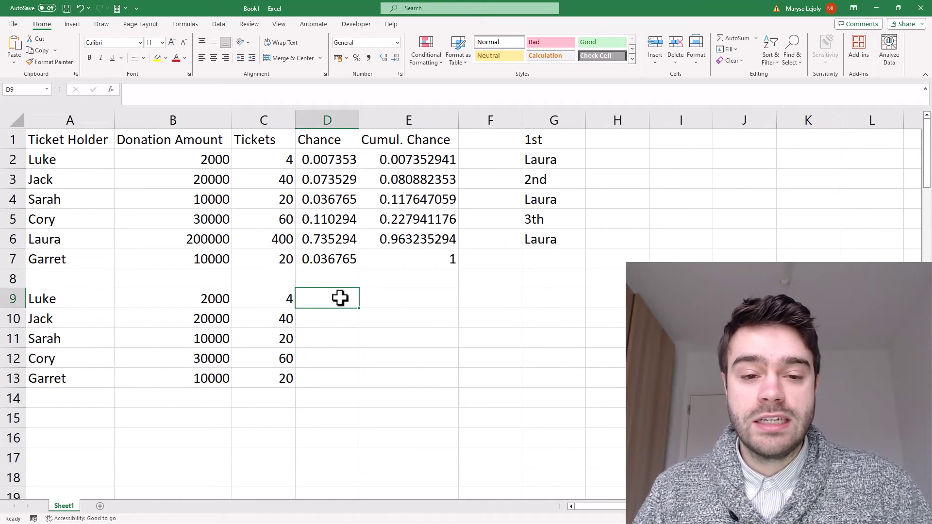
text(=)
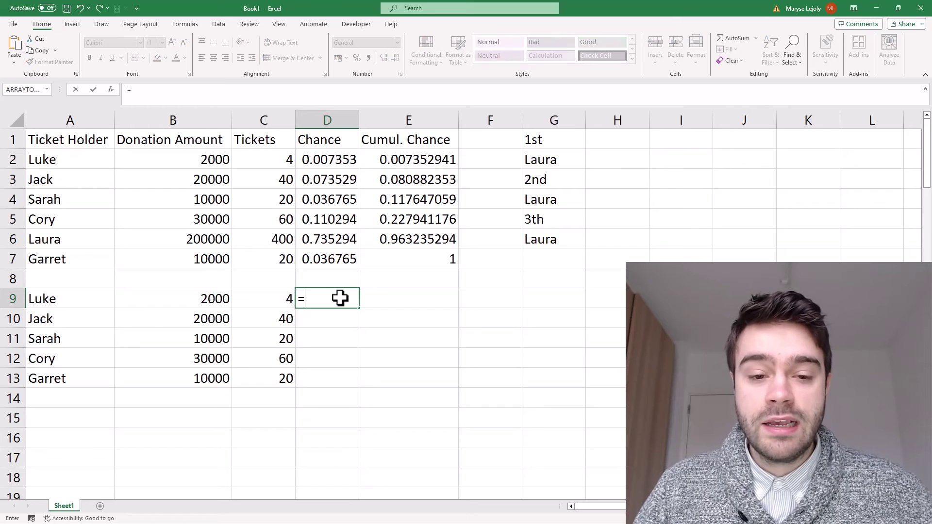
click(285, 305)
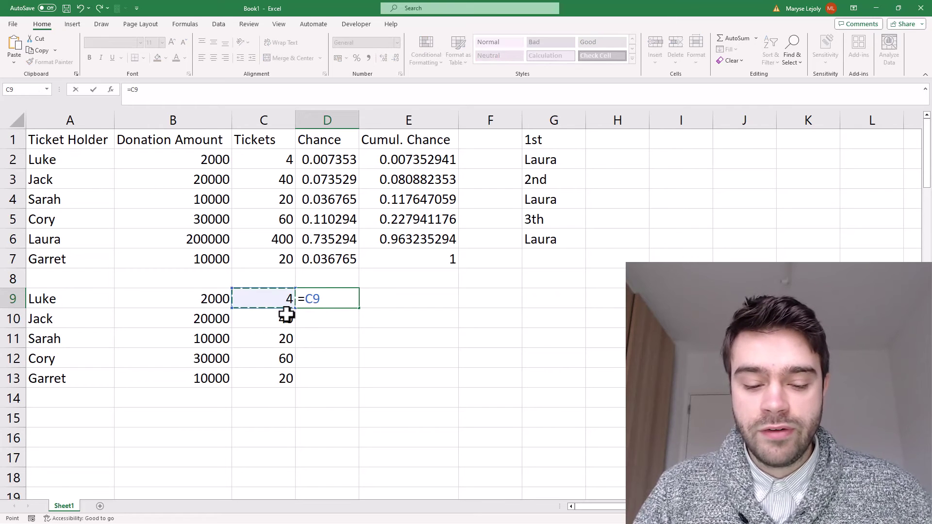
text(/SUM()
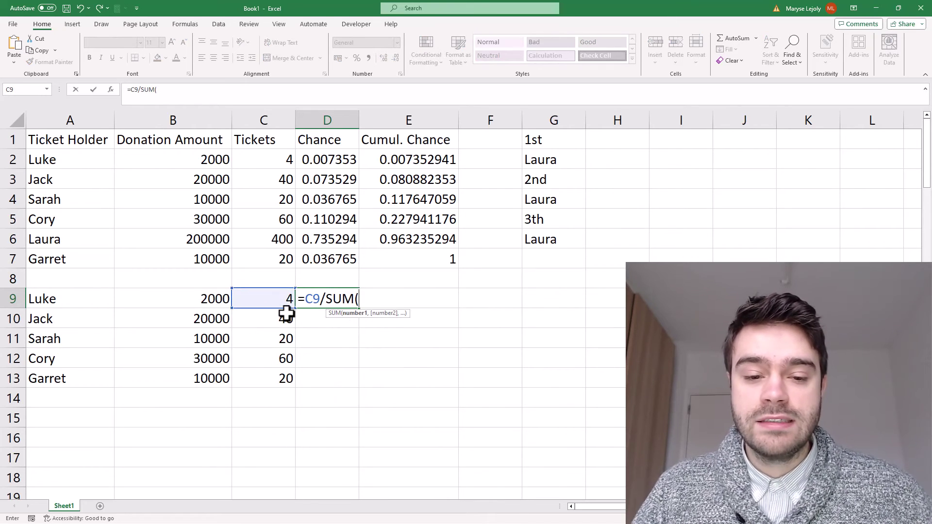
drag(286, 305, 265, 379)
text())
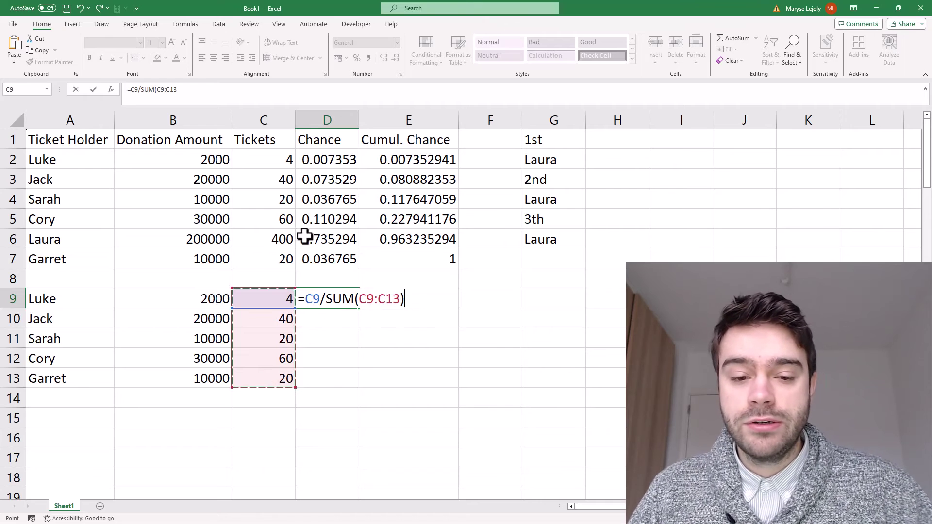
Make the SUM range in D9 absolute as $C$9:$C$13, enter the formula and fill it down through D13.
click(159, 91)
key(F4)
double_click(178, 90)
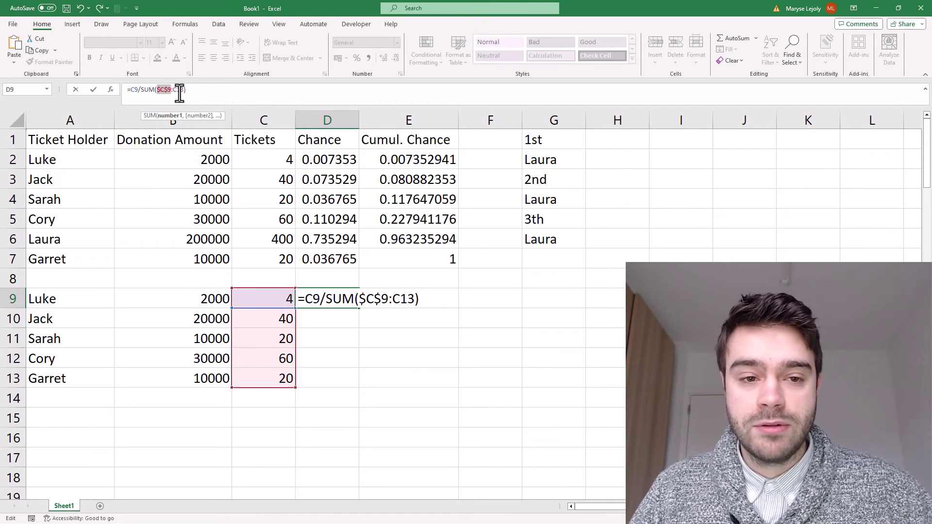
key(F4)
key(Return)
click(356, 300)
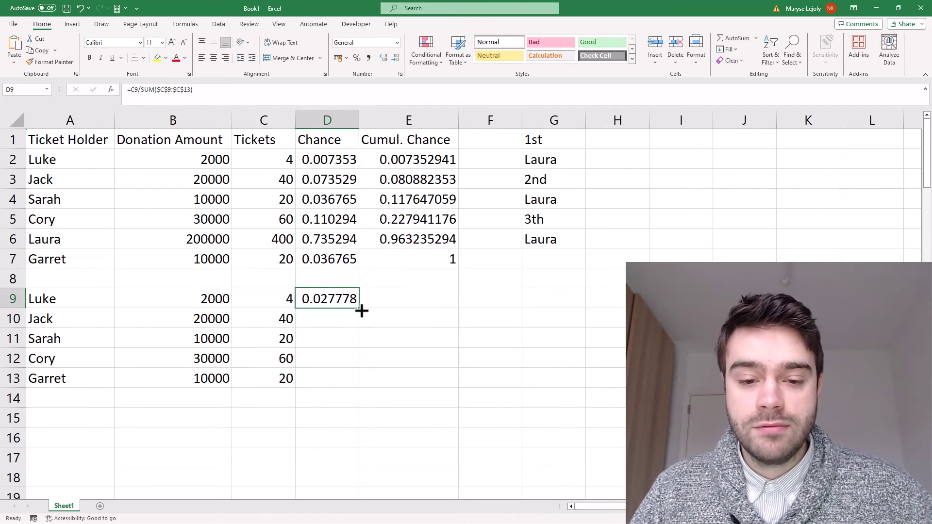
double_click(360, 309)
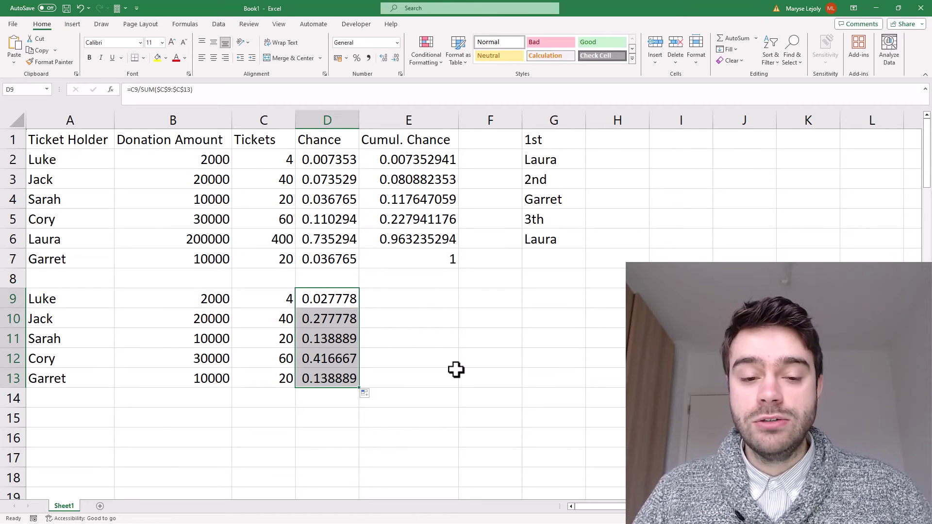
drag(321, 358, 82, 353)
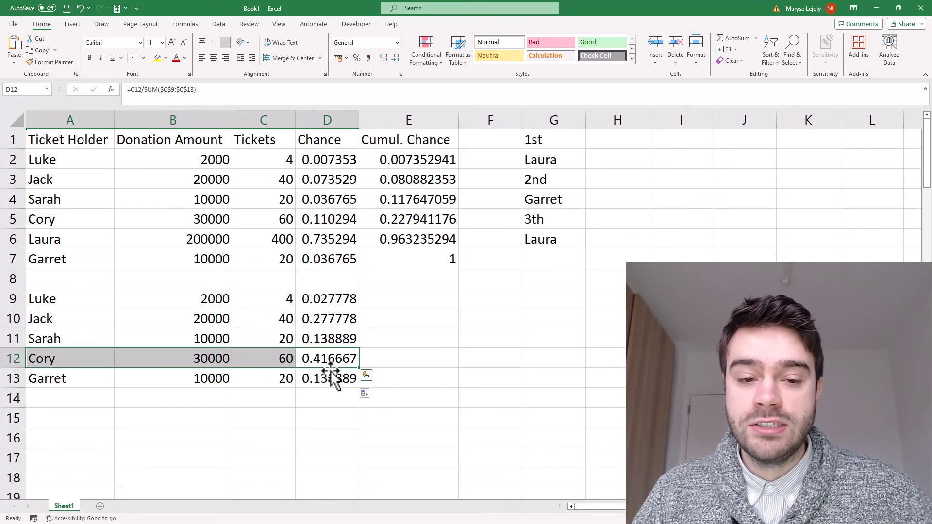
click(344, 221)
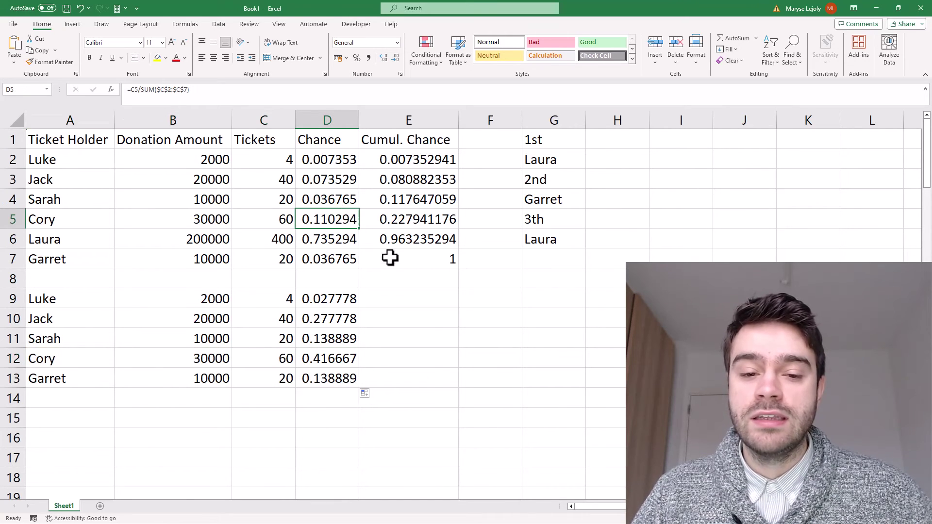
Start the filtered table's cumulative chance with =D9 in E9 and =D10+E9 in E10.
click(387, 300)
text(=)
click(347, 299)
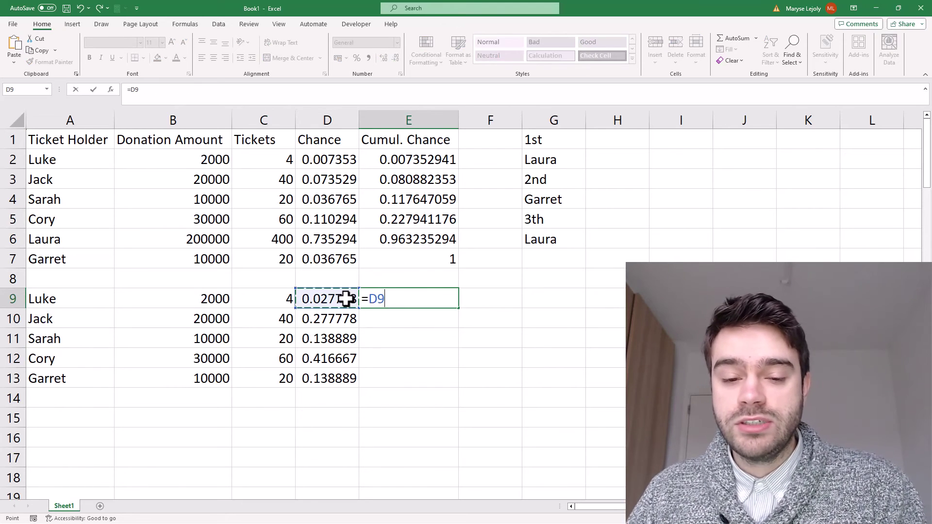
key(Return)
text(=)
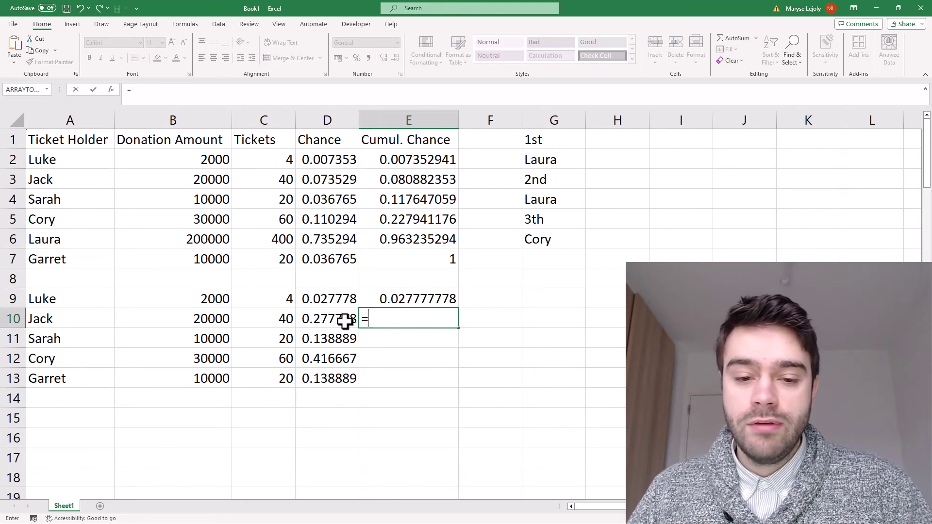
click(335, 319)
text(+)
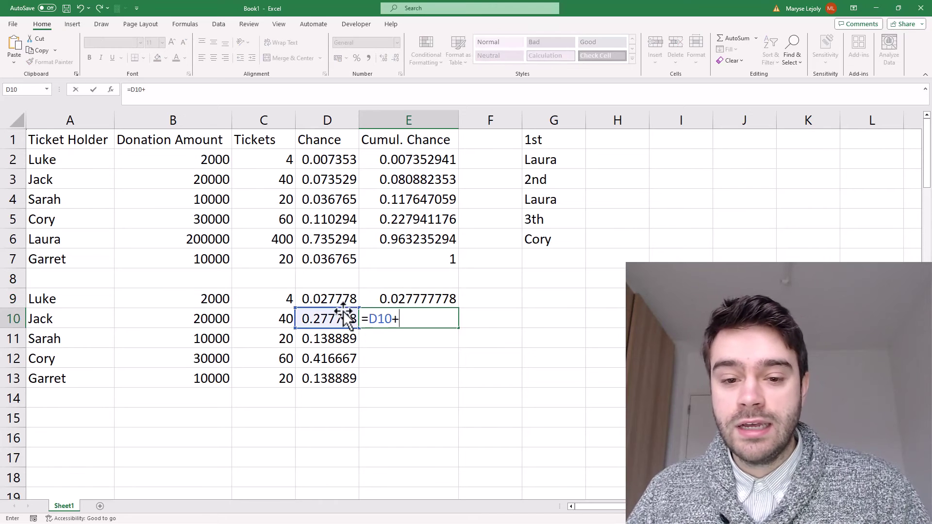
click(393, 299)
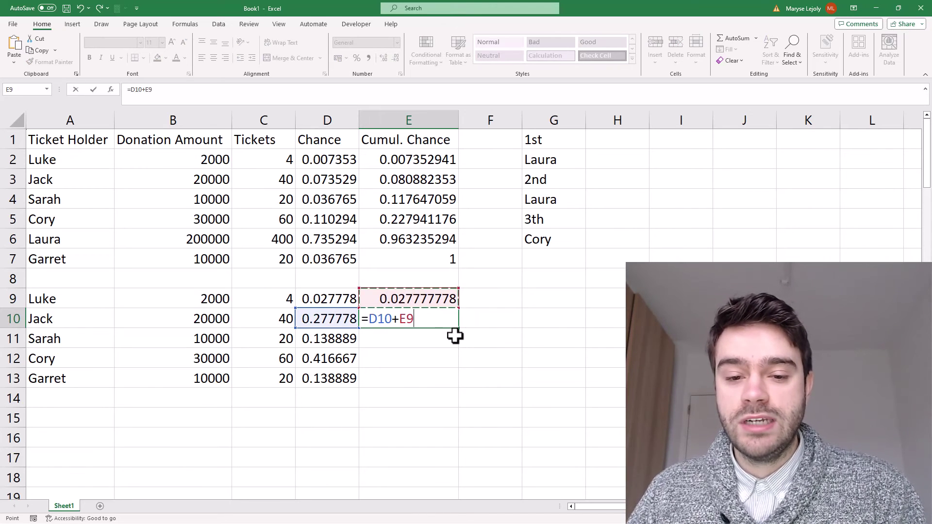
key(Return)
Fill the cumulative chance formula from E10 down through E13.
click(452, 320)
double_click(459, 328)
drag(460, 329, 453, 383)
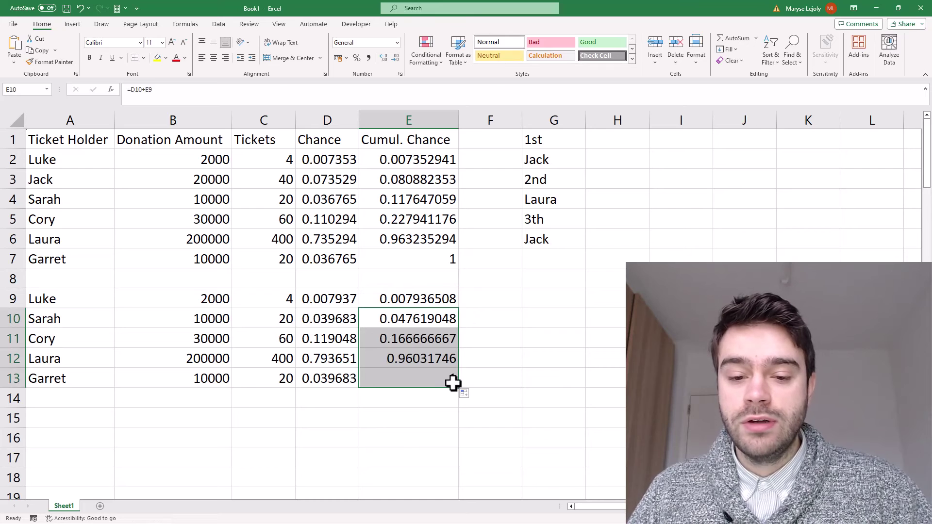
click(449, 383)
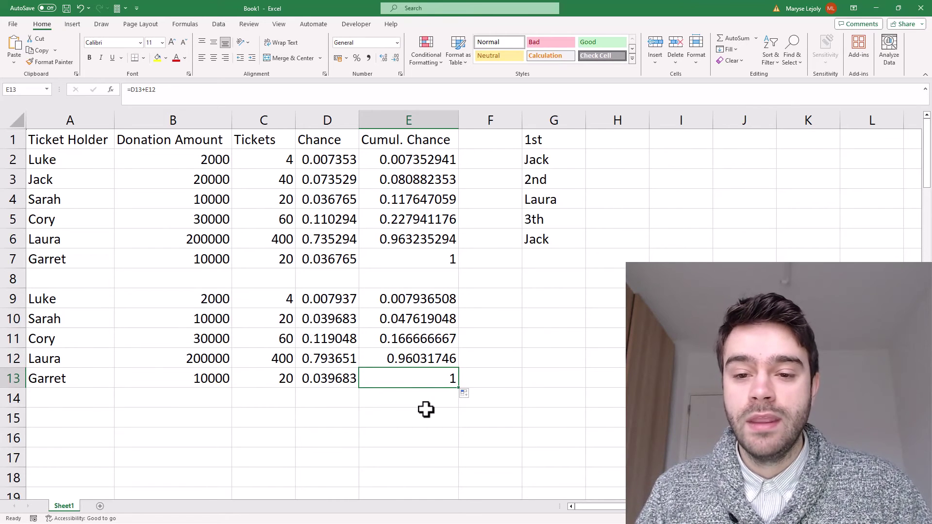
Change the second winner's XLOOKUP in G4 to use lookup array E9:E13 and return array A9:A13.
click(557, 200)
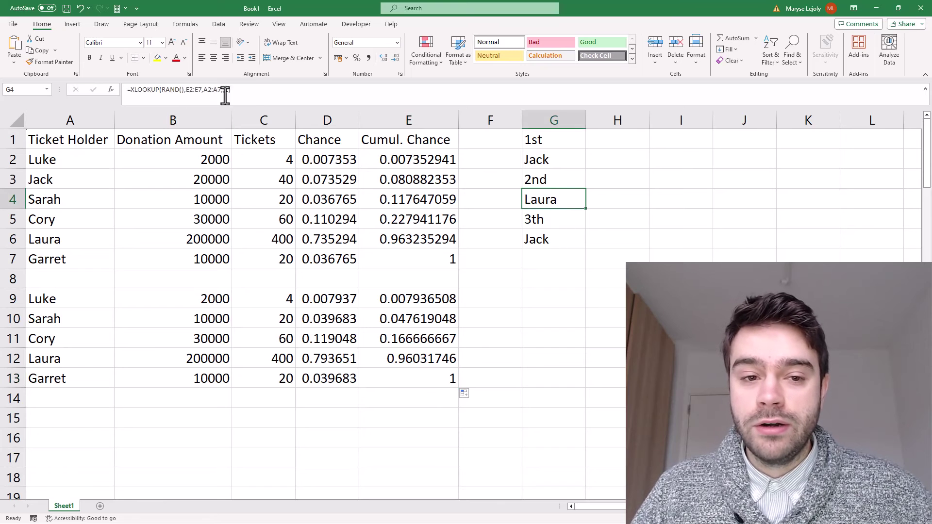
click(252, 92)
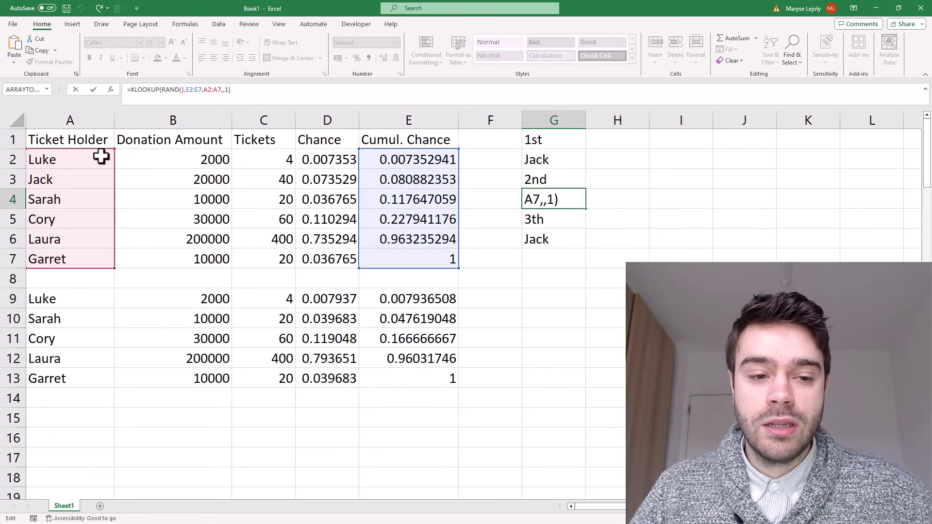
drag(115, 167, 98, 299)
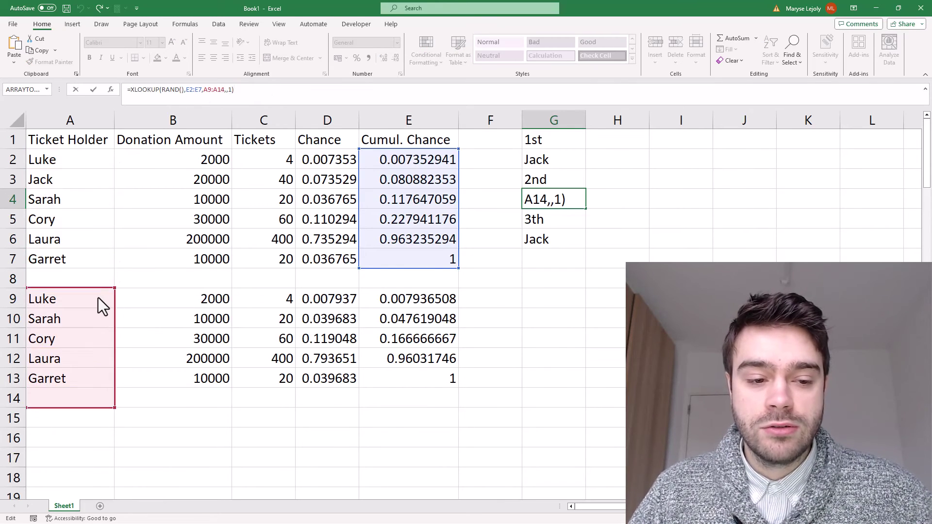
drag(115, 409, 110, 388)
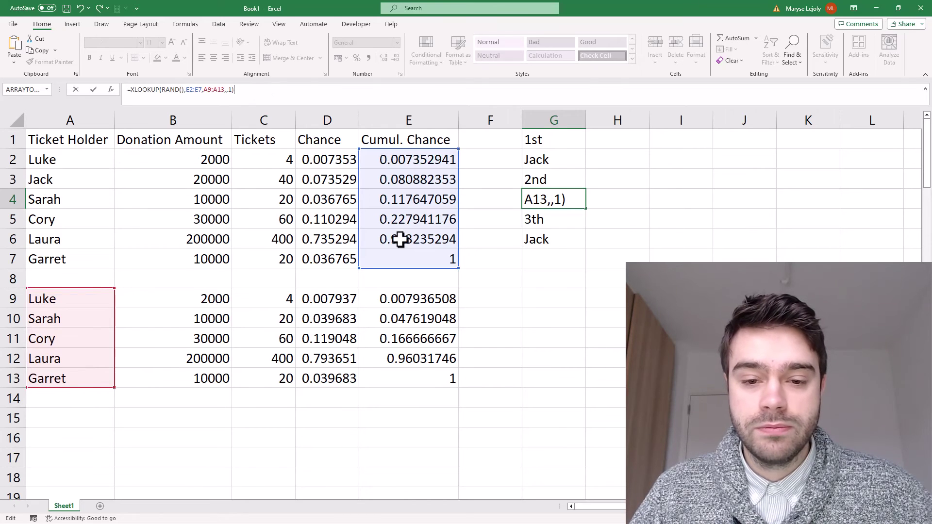
drag(458, 183, 444, 324)
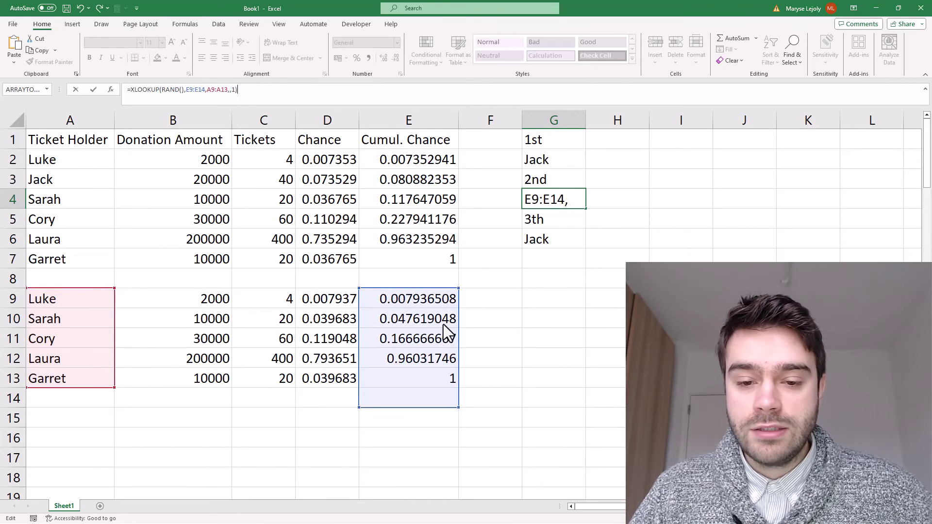
drag(457, 398, 454, 385)
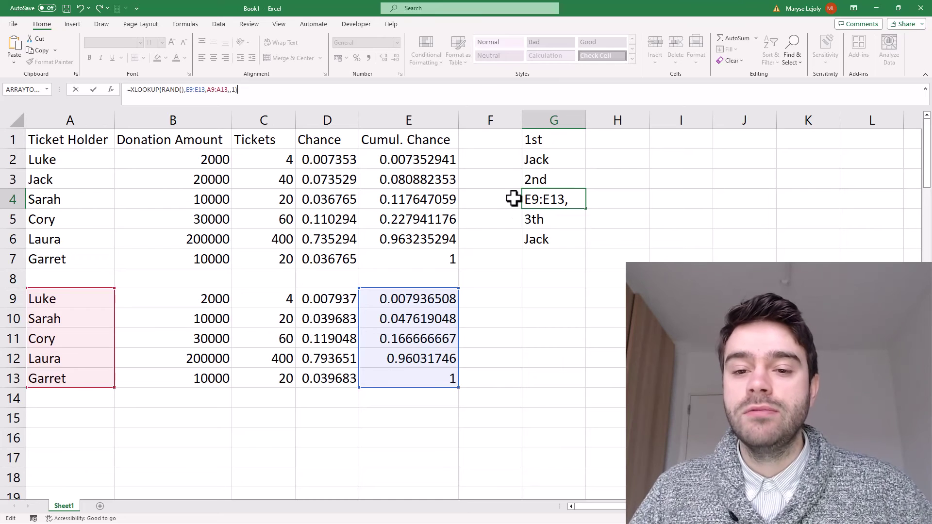
click(441, 96)
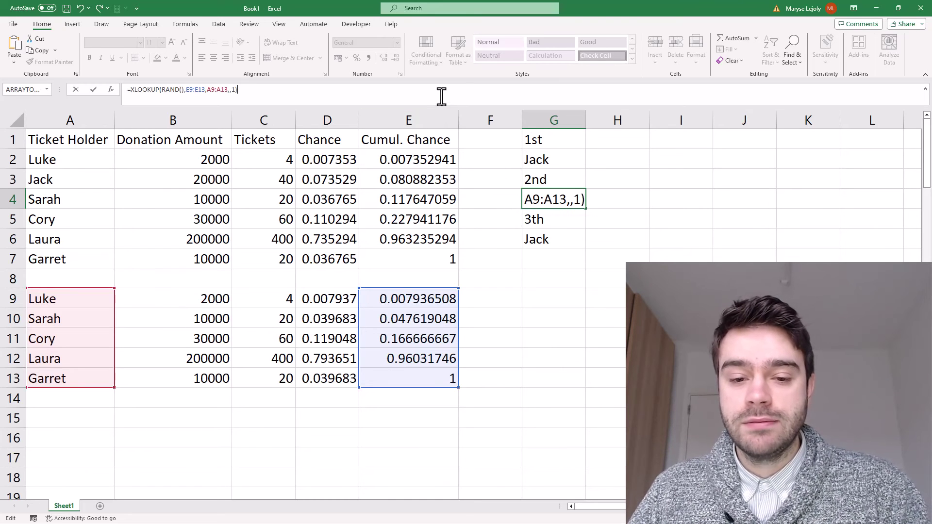
key(Return)
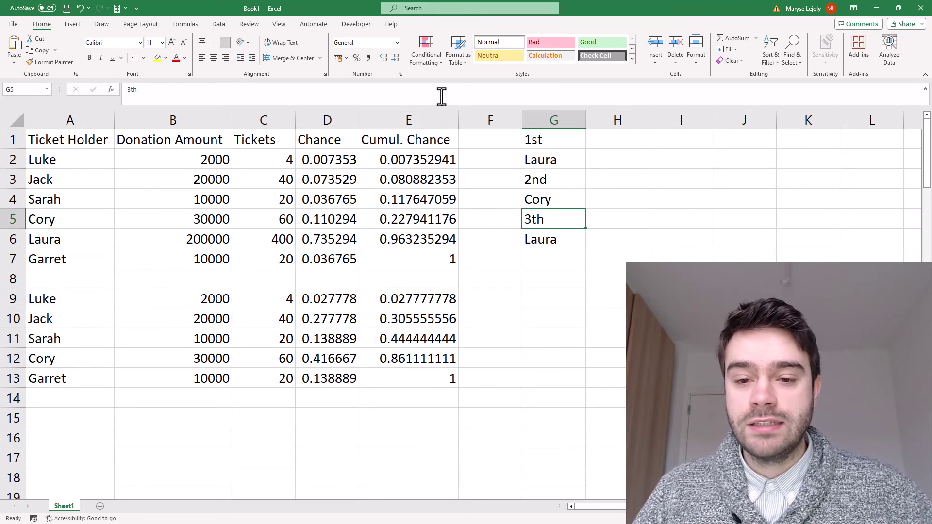
click(543, 160)
click(555, 200)
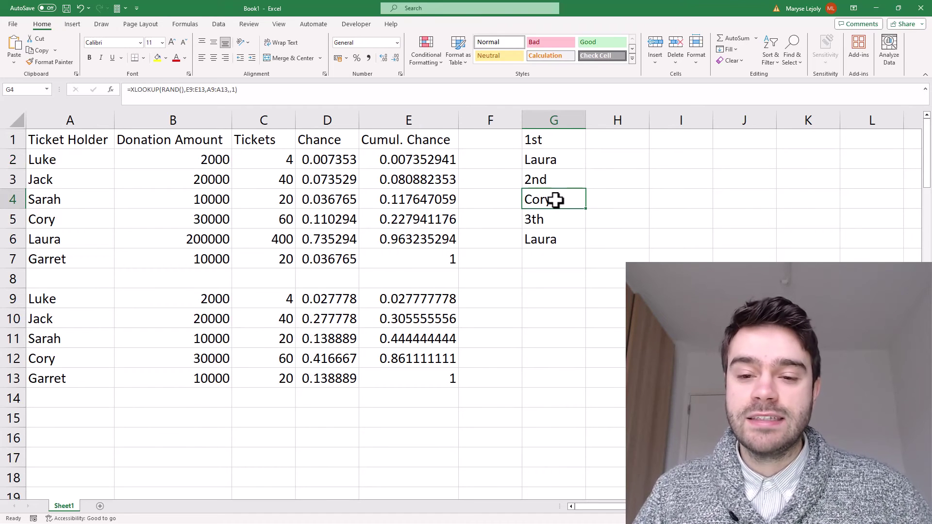
click(564, 337)
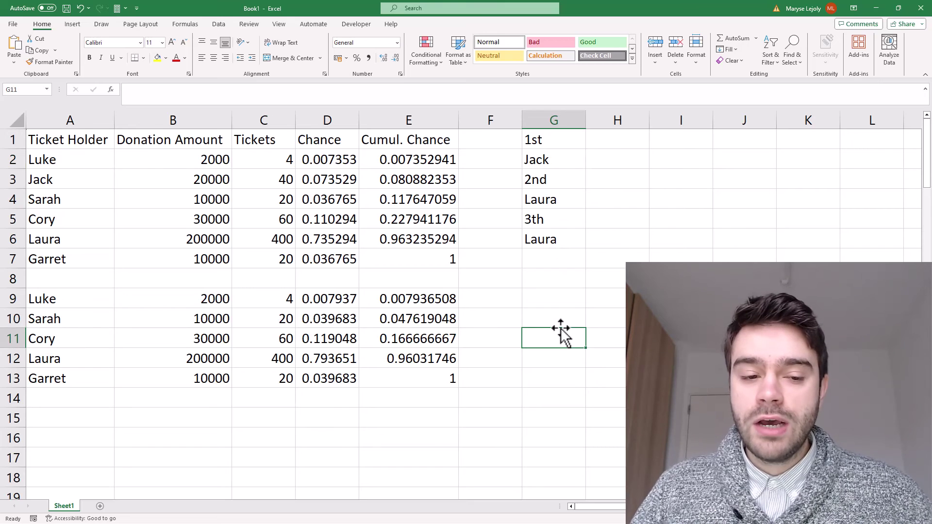
Enter =FILTER(A9#,A9:A13<>G4) in A15 to list the remaining ticket holders without the second winner.
click(71, 418)
text(=FILTER()
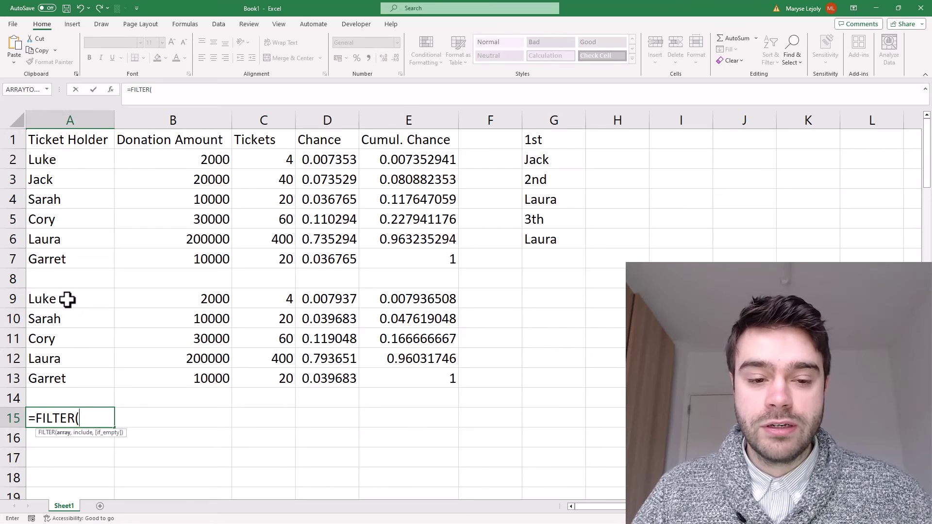
drag(68, 300, 278, 379)
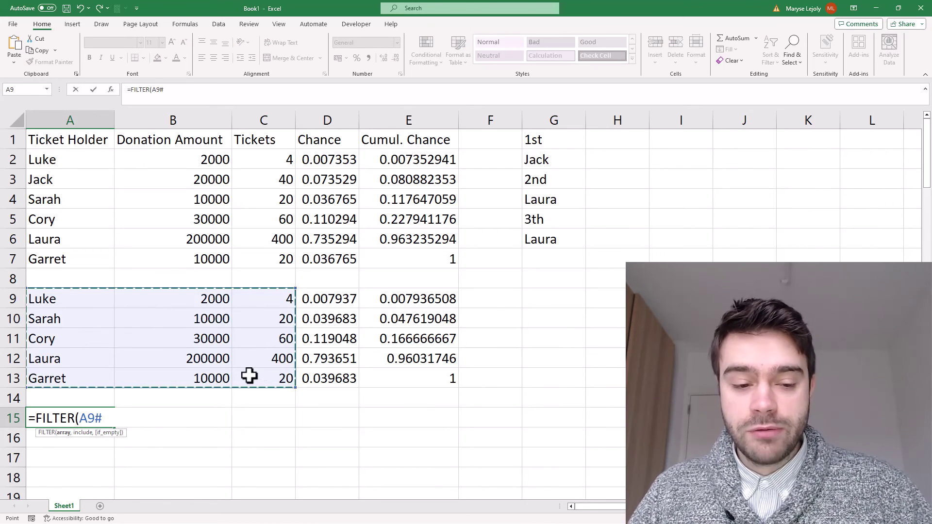
text(,)
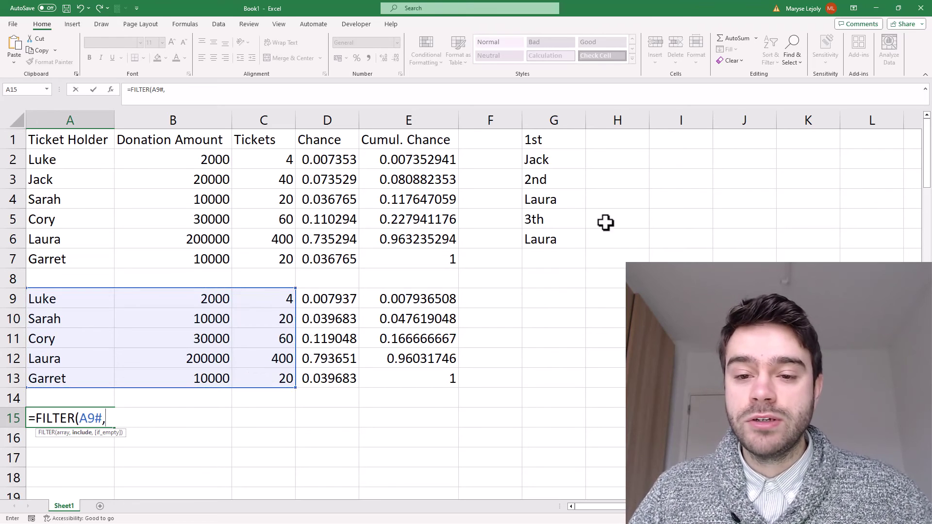
drag(99, 303, 79, 383)
text(<>)
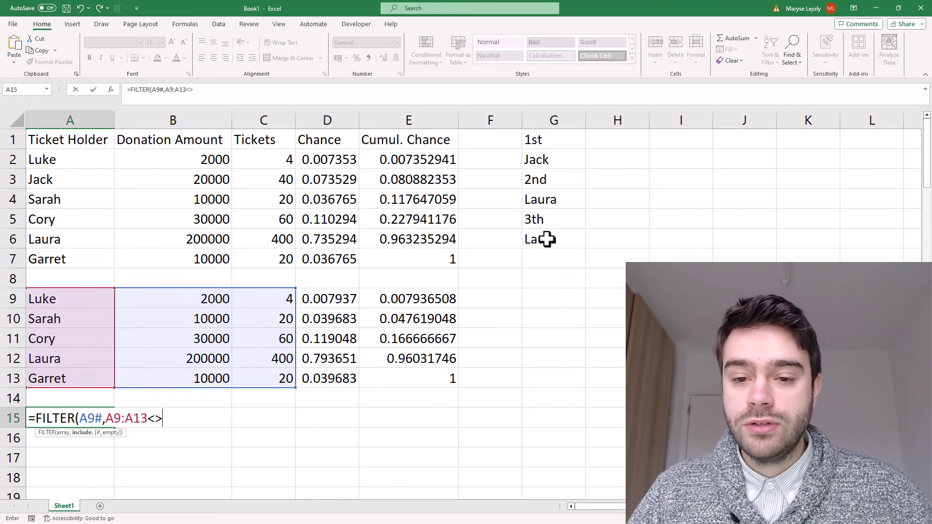
click(555, 201)
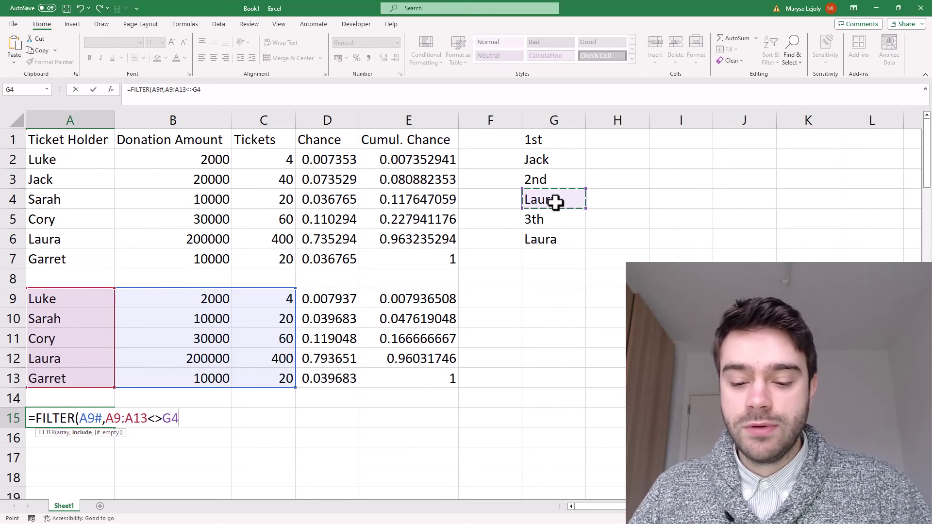
key(Return)
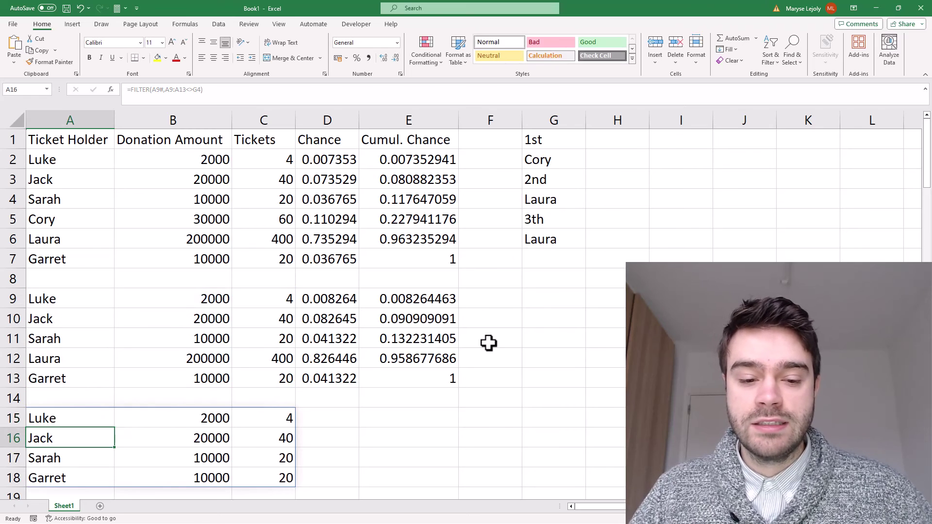
Write the third table's chance formula =C15/SUM(C15:C18) in D15.
click(342, 416)
text(=)
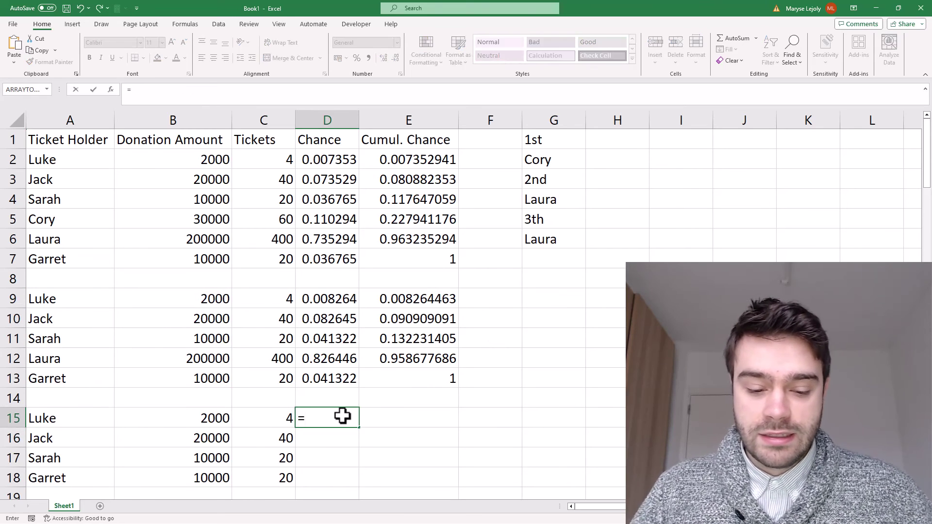
click(245, 419)
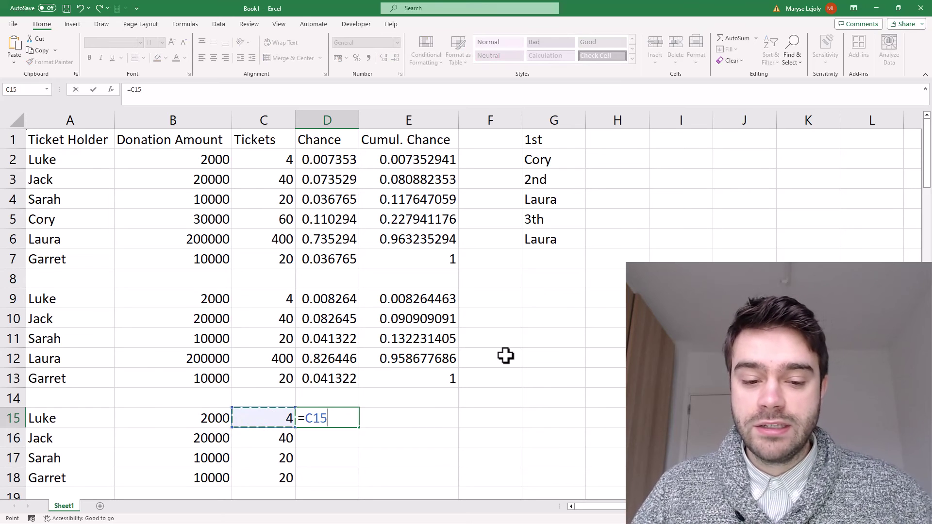
text(/SUM()
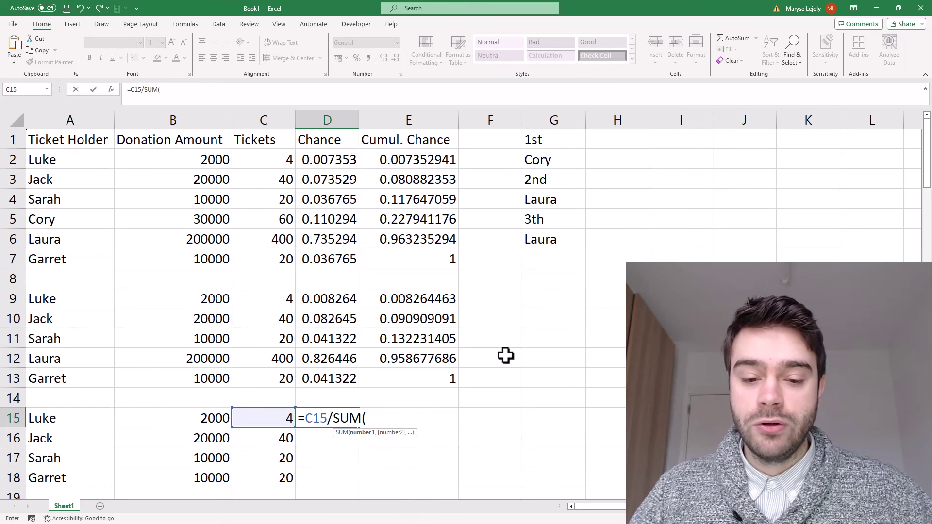
drag(269, 416, 268, 472)
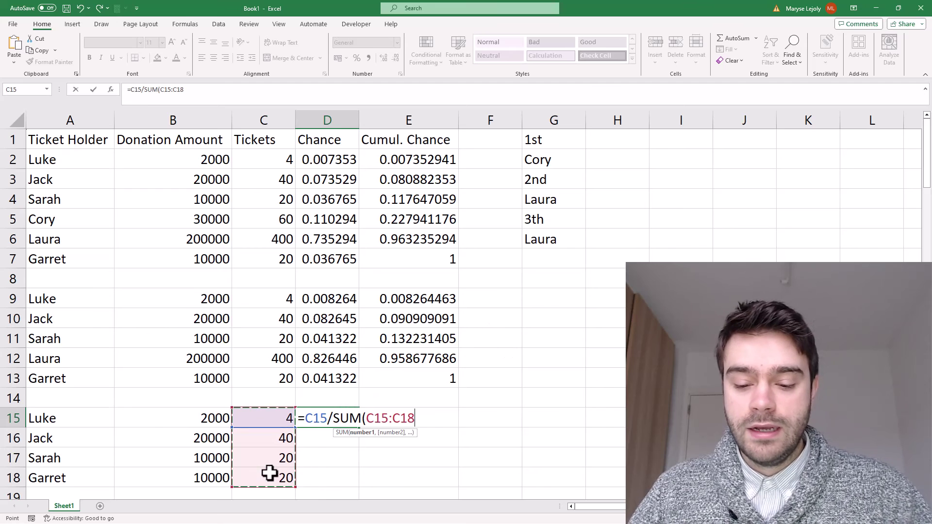
text())
Make the SUM range in D15 absolute as $C$15:$C$18, enter the formula and fill it down through D18.
click(169, 90)
key(F4)
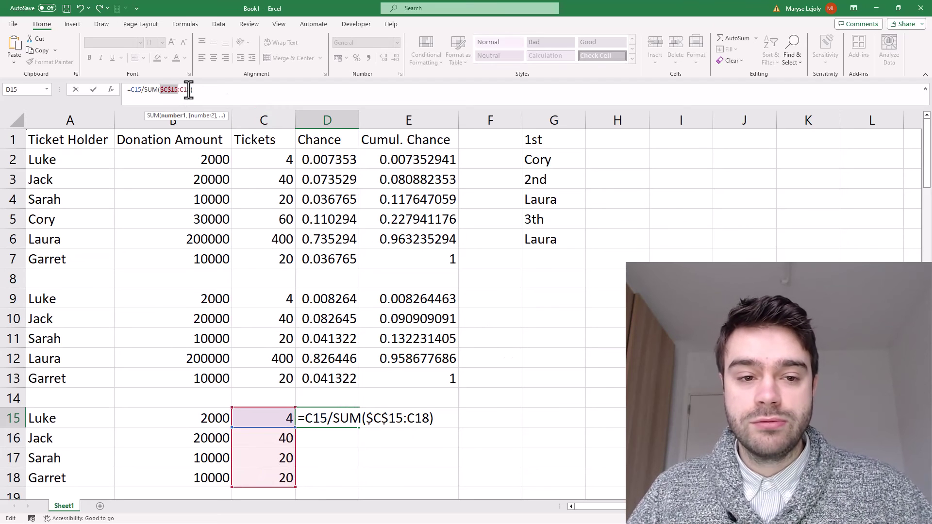
click(222, 91)
key(F4)
key(Tab)
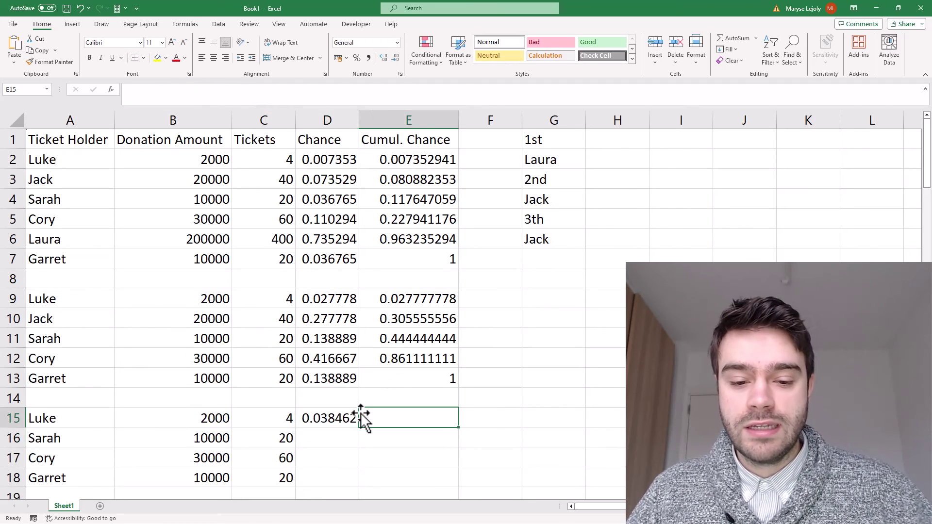
click(357, 416)
double_click(361, 428)
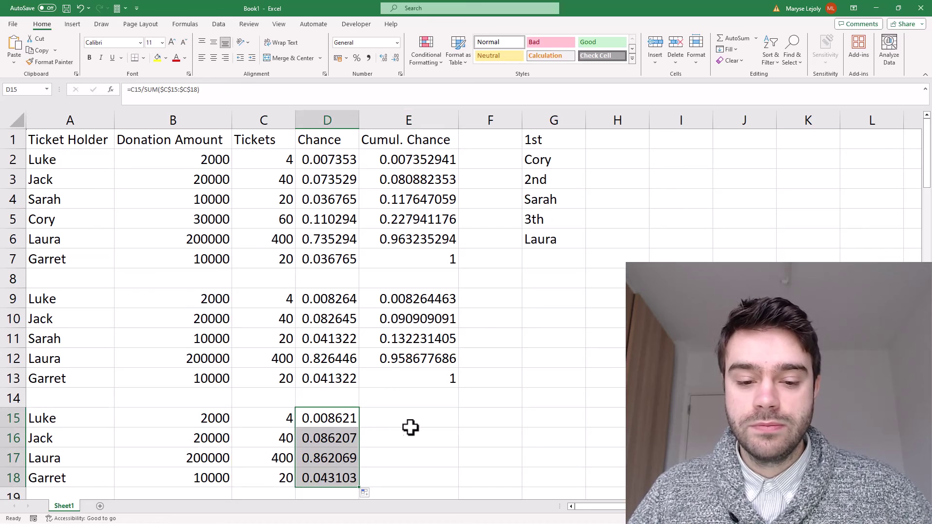
Start the third table's cumulative chance with =D15 in E15.
click(437, 415)
text(=)
click(298, 416)
key(Return)
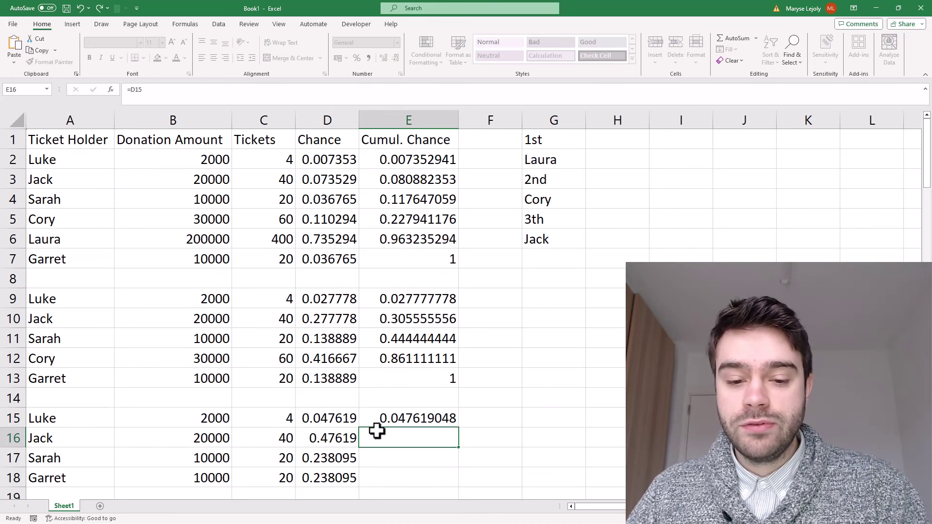
Enter =D16+E15 in E16 and fill the cumulative chance down through E18.
text(=)
click(335, 437)
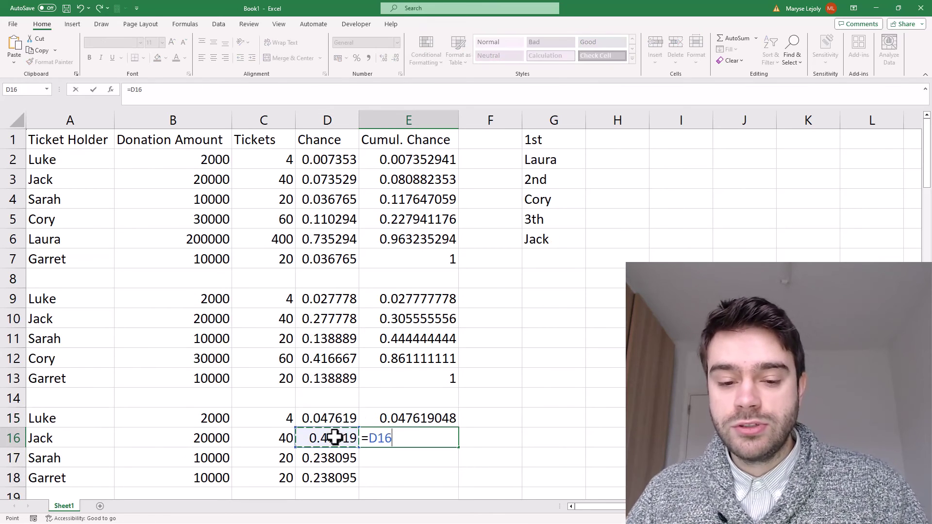
text(+)
click(426, 416)
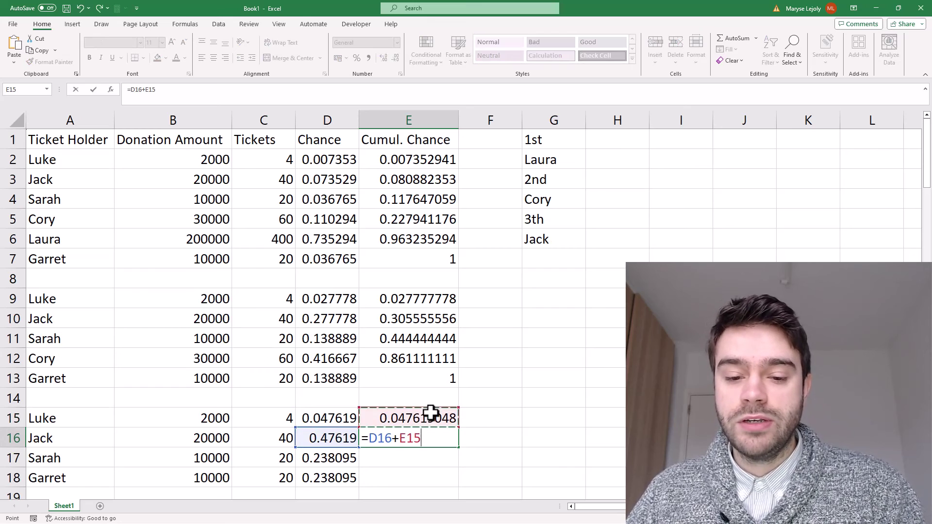
key(ctrl+Return)
double_click(458, 447)
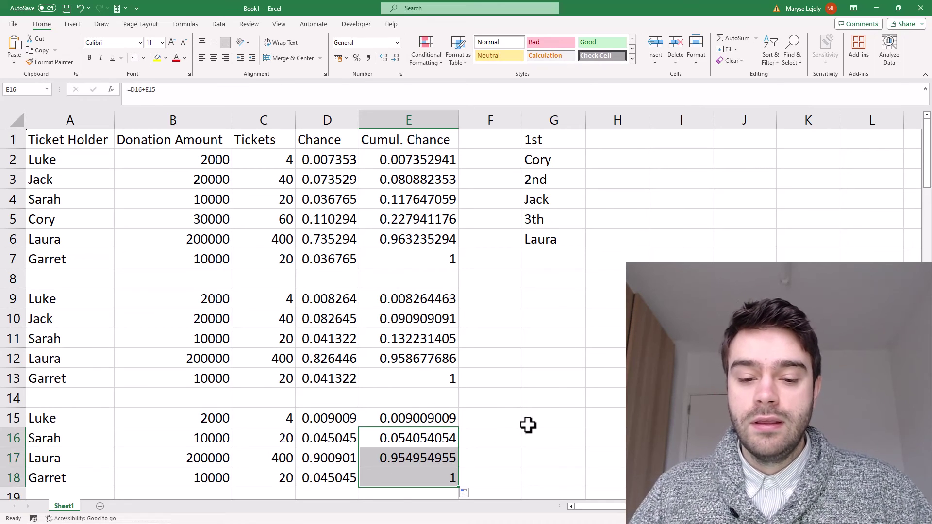
Change the third winner's XLOOKUP in G6 to use lookup array E15:E18 and return array A15:A18.
click(543, 416)
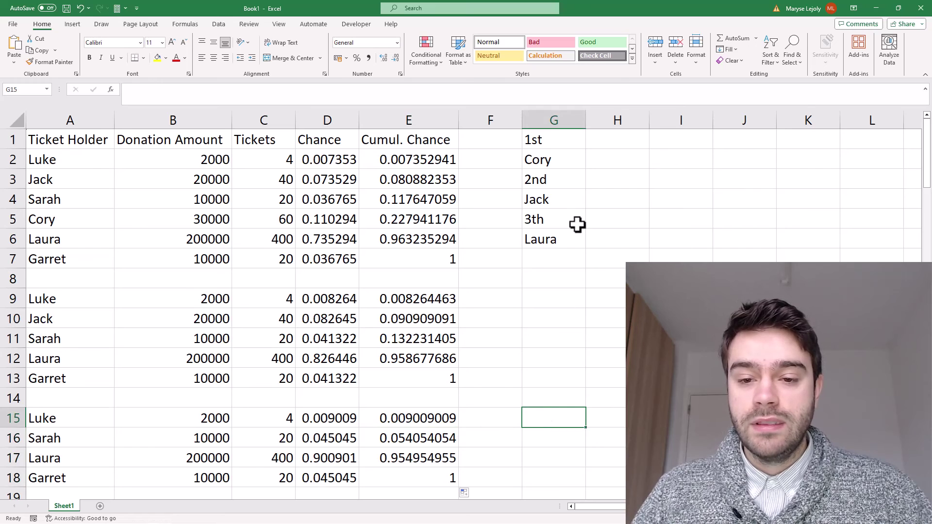
click(573, 239)
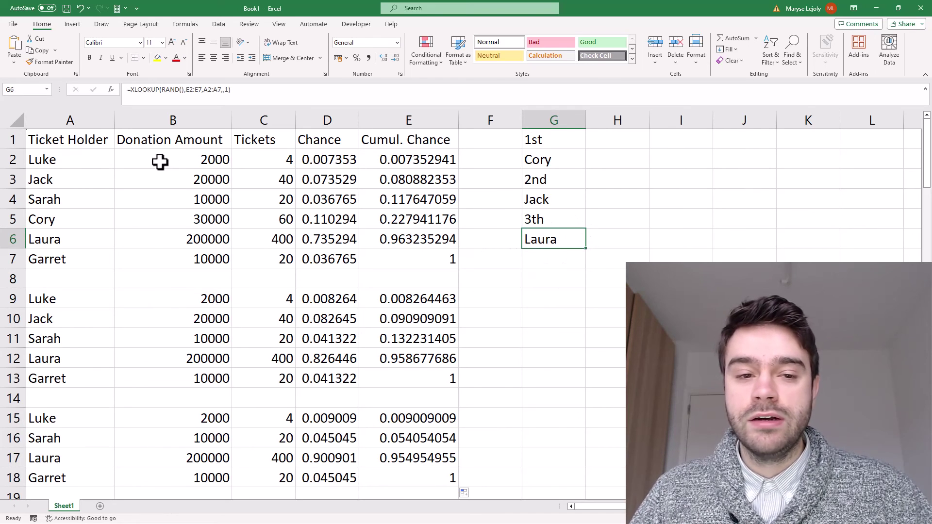
click(211, 90)
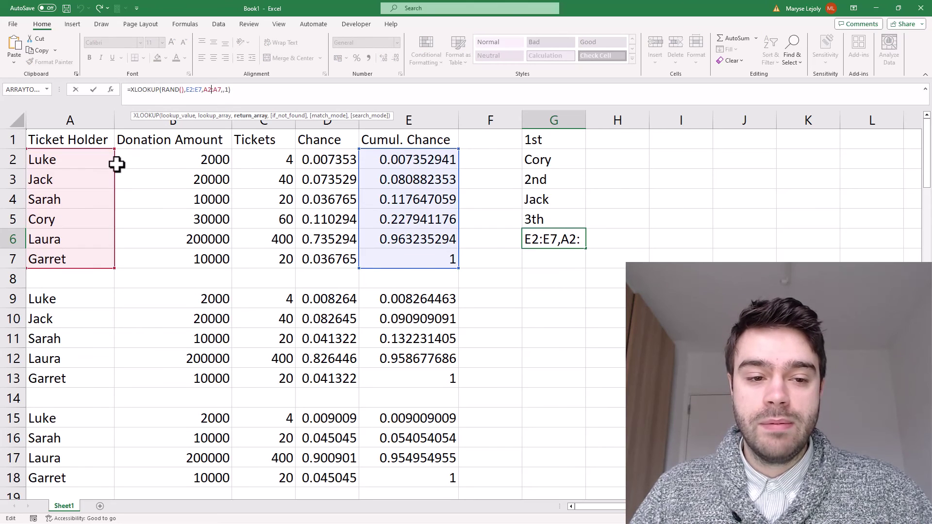
drag(117, 164, 108, 407)
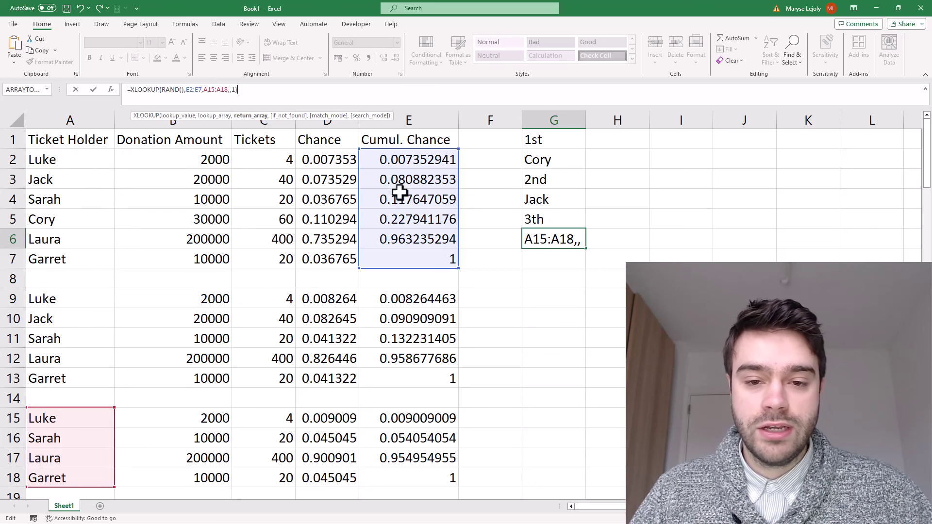
drag(462, 181, 453, 372)
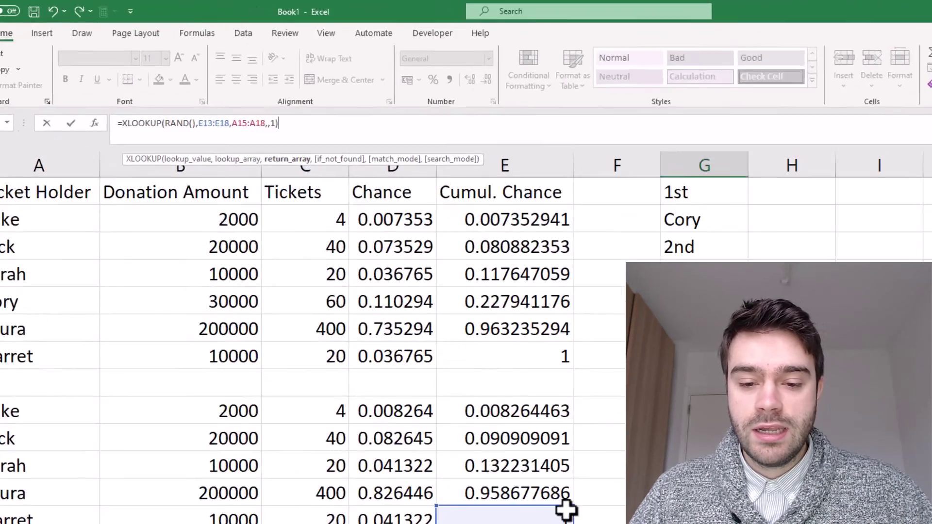
drag(572, 506, 569, 523)
click(412, 130)
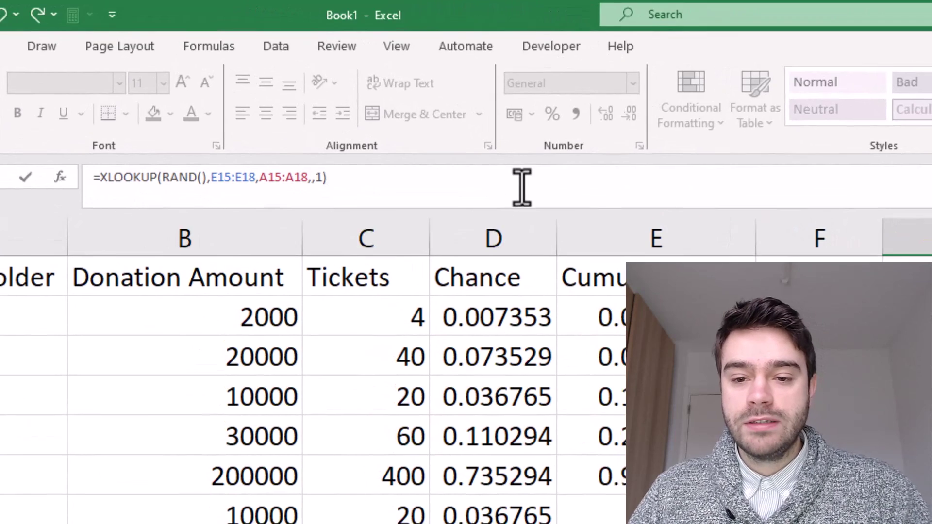
key(Return)
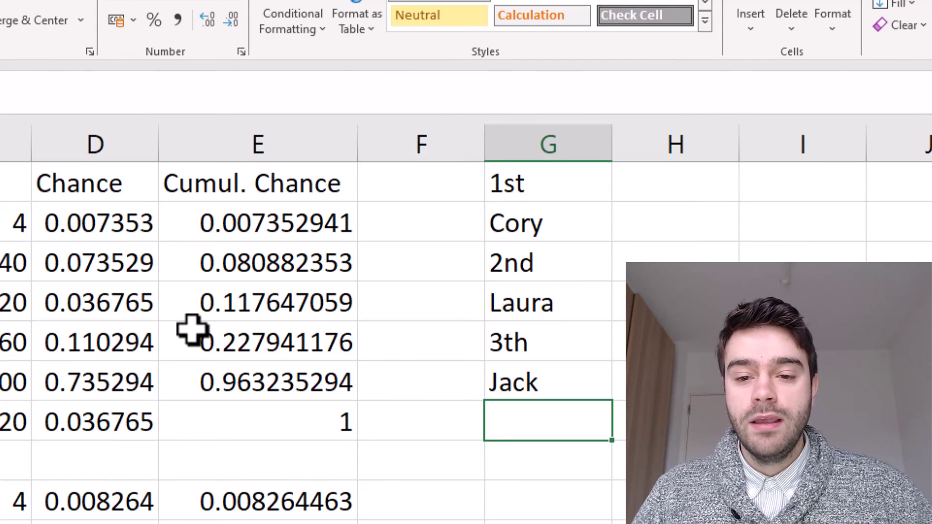
Re-enter the unchanged XLOOKUP formula in G6 three times to redraw the random winners.
click(589, 366)
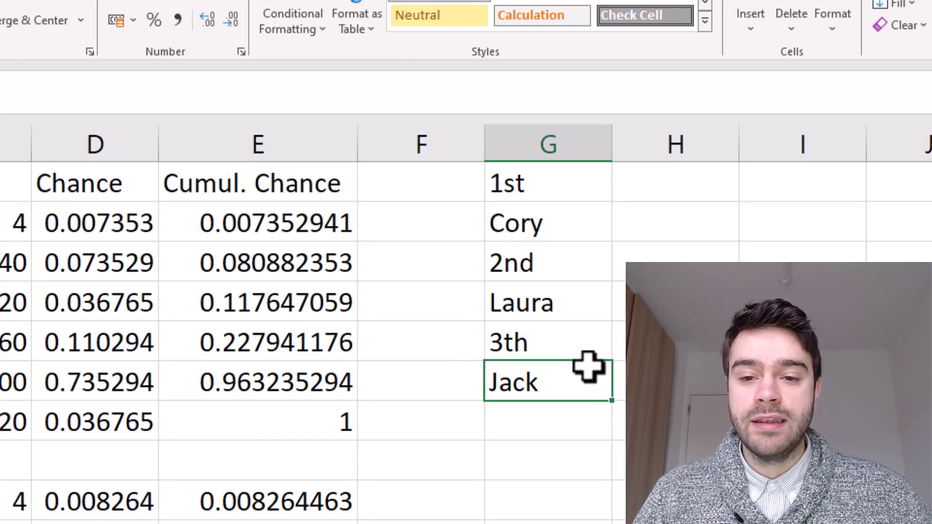
click(487, 100)
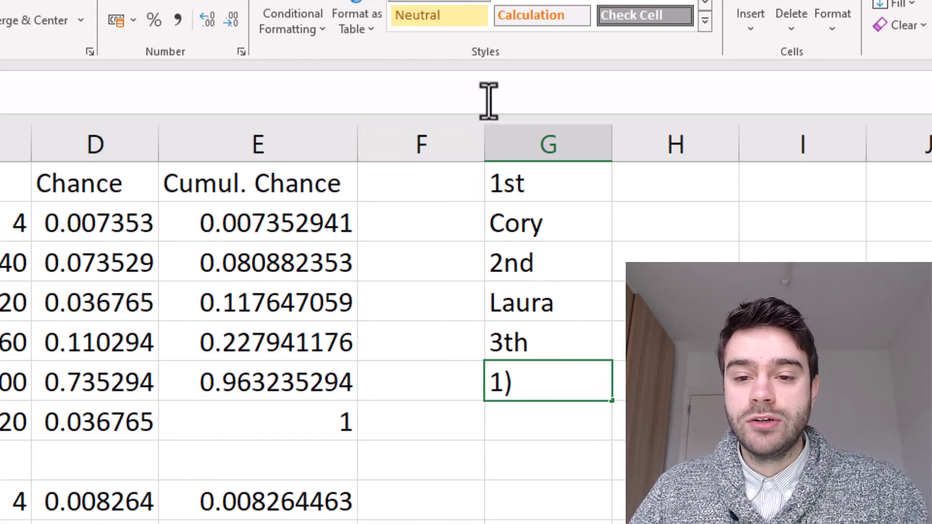
key(Return)
click(568, 367)
click(397, 92)
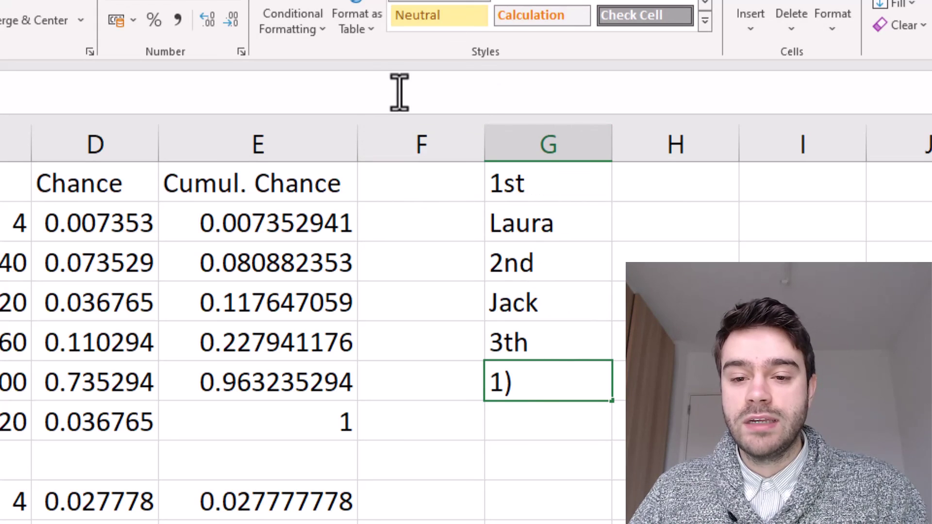
key(Return)
click(551, 381)
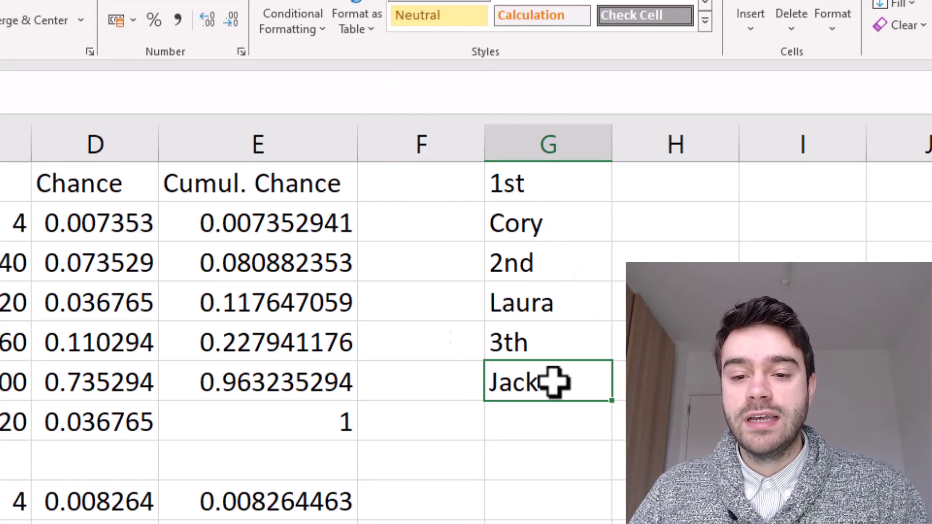
click(72, 85)
key(Return)
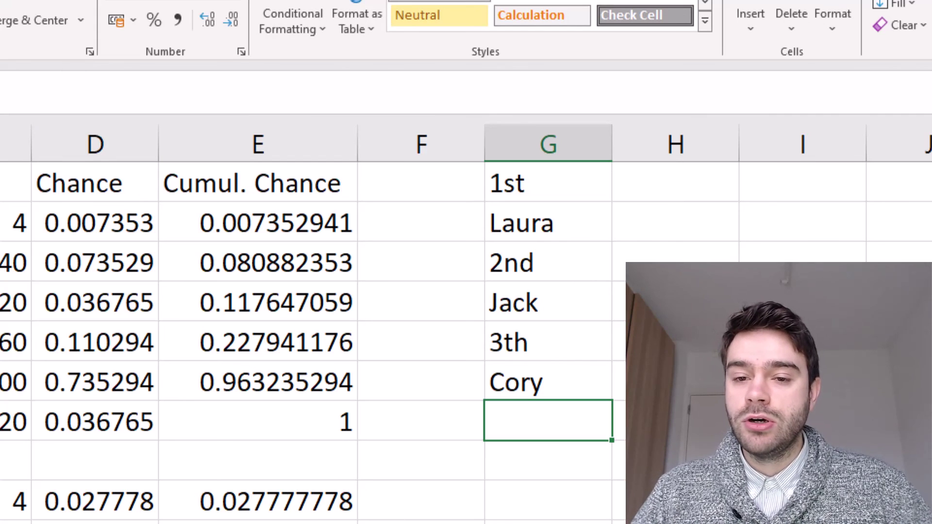
Copy the winners list G1:G6, paste it in place as values only, and check that the winner cells hold no formulas.
drag(593, 180, 574, 381)
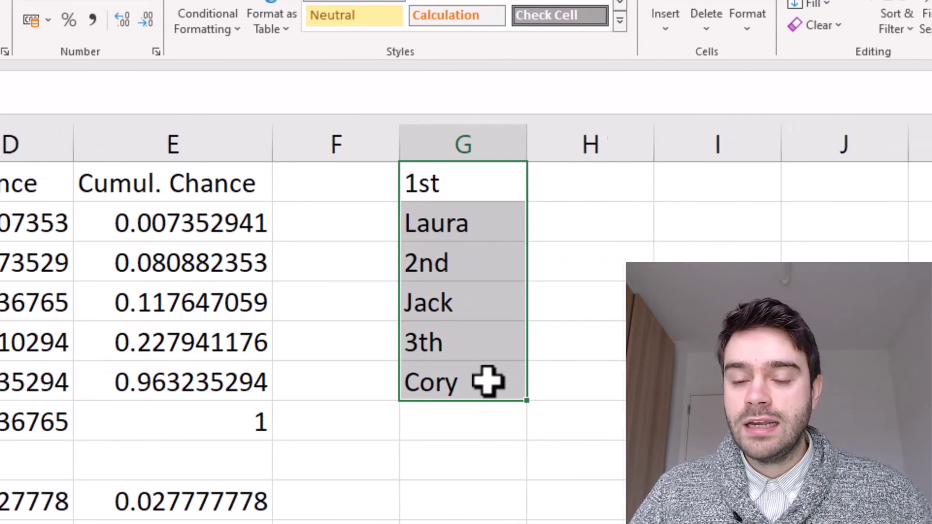
right_click(311, 348)
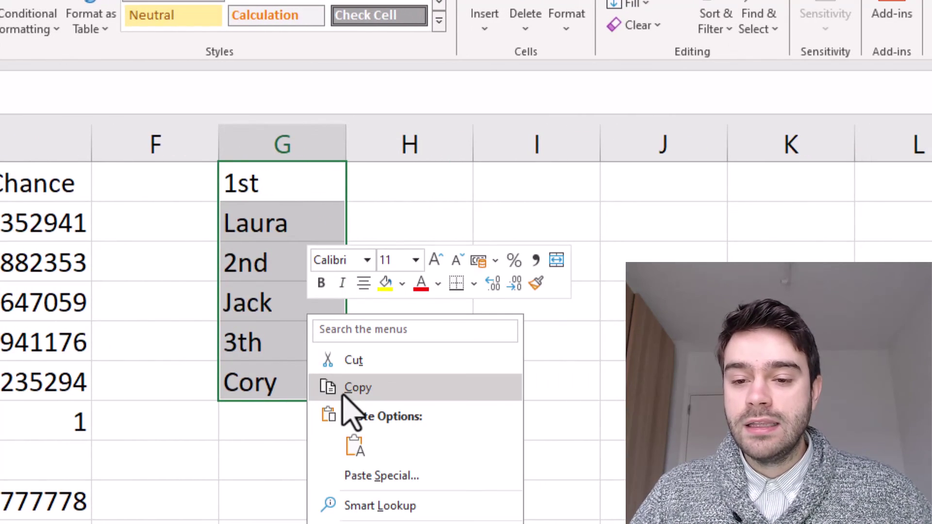
click(328, 386)
right_click(274, 189)
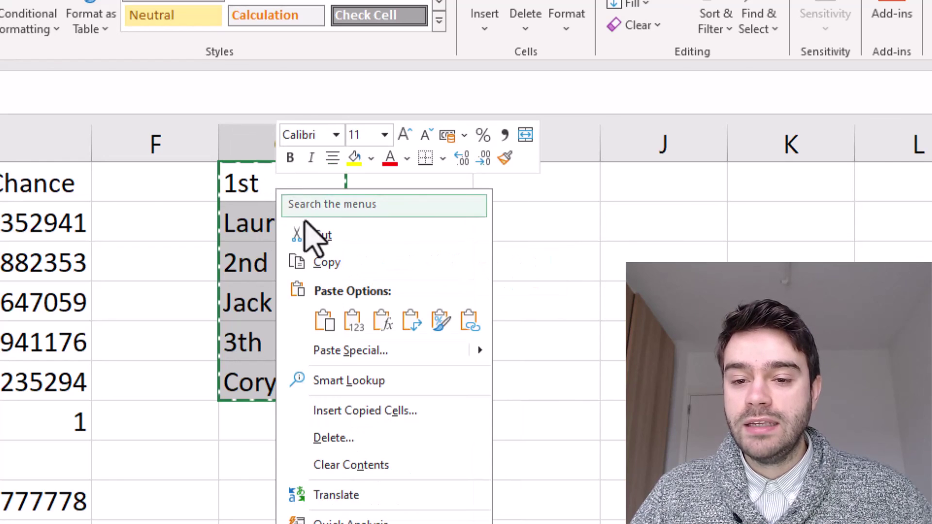
click(359, 324)
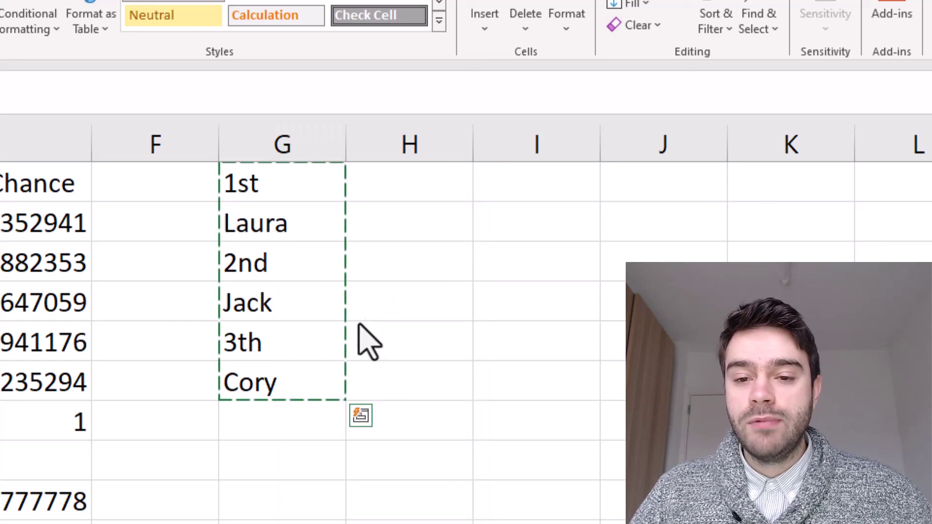
click(437, 297)
click(303, 237)
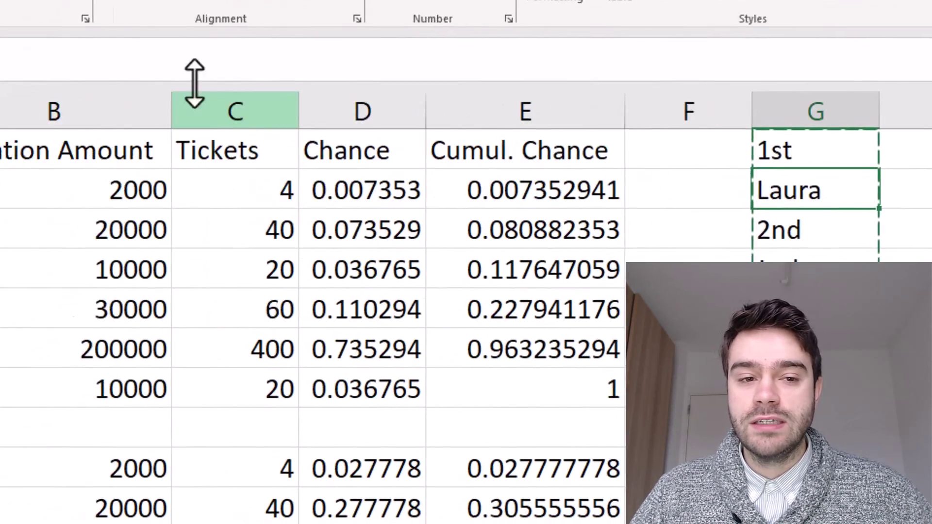
drag(241, 68, 25, 59)
click(496, 297)
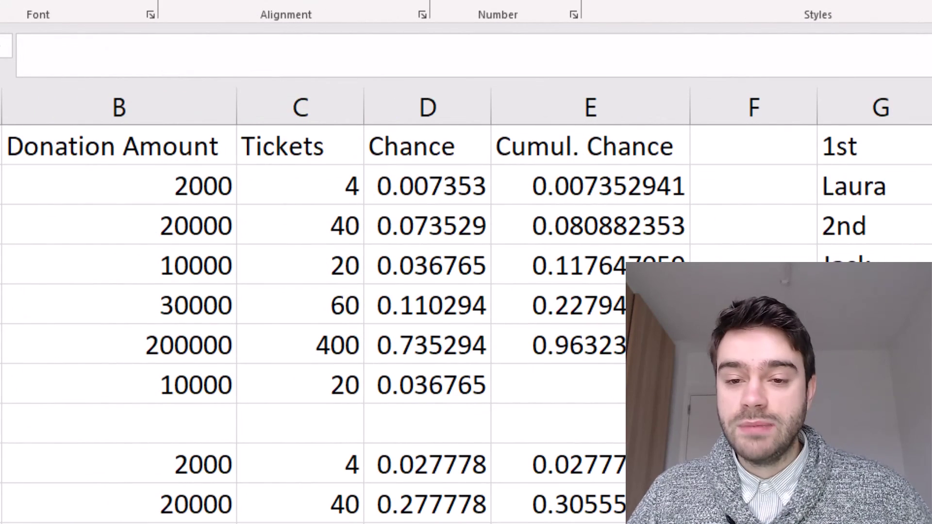
click(869, 345)
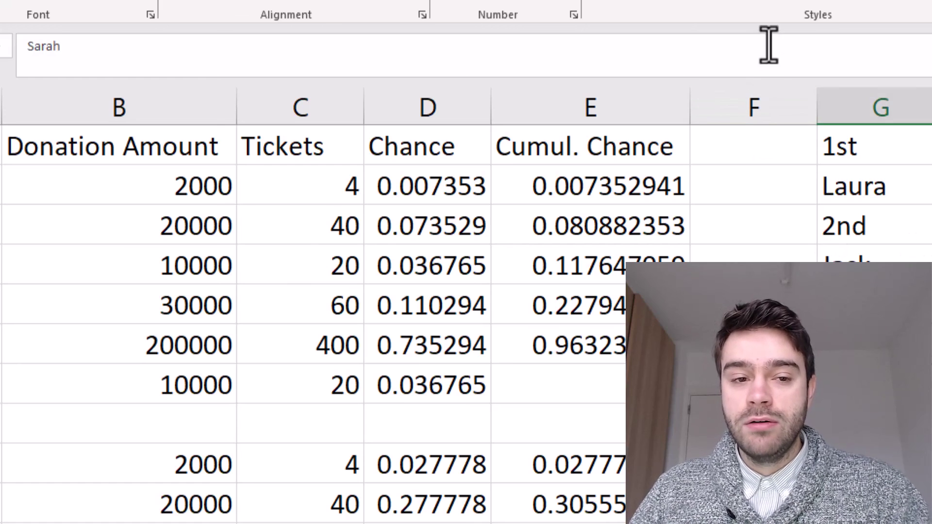